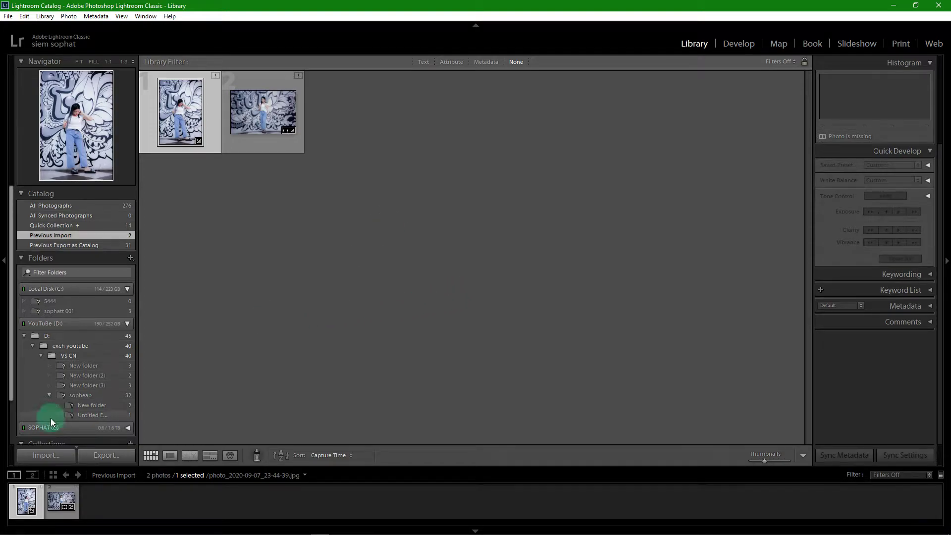
- Open the Import dialog from the bottom of the Library module's left panel
left_click(53, 455)
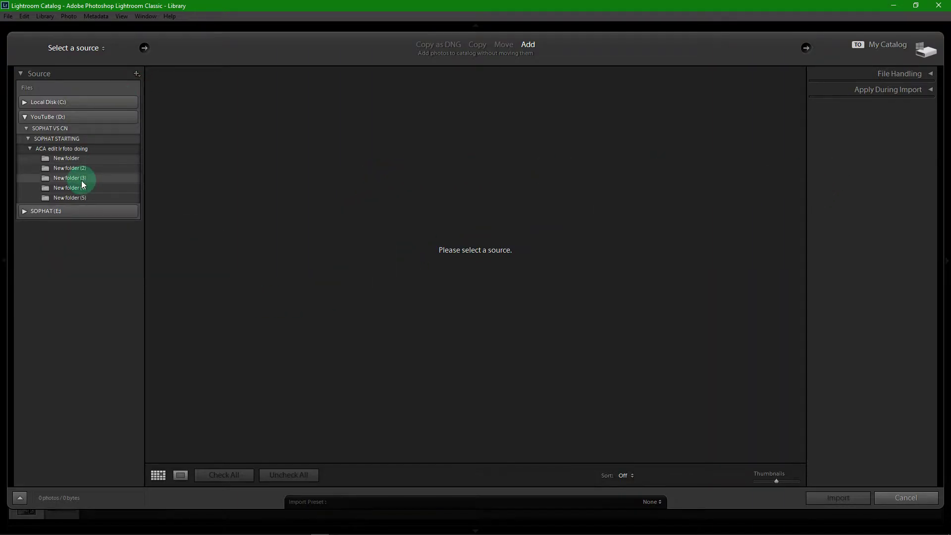
- Import both CR2 photos, IMG_0627 and IMG_0746, from New folder (5)
left_click(97, 198)
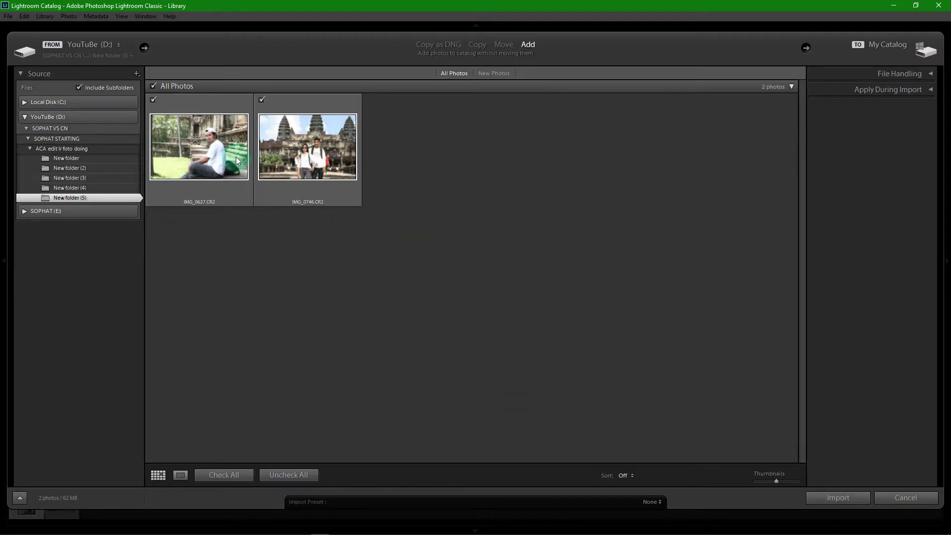
left_click(231, 478)
left_click(840, 493)
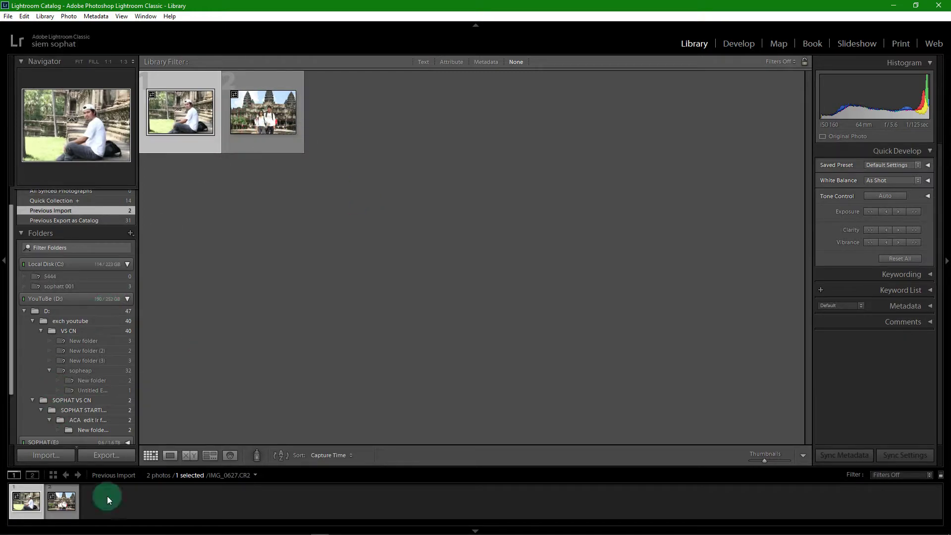
- Switch to the Develop module with IMG_0746, the temple couple photo, loaded
left_click(742, 47)
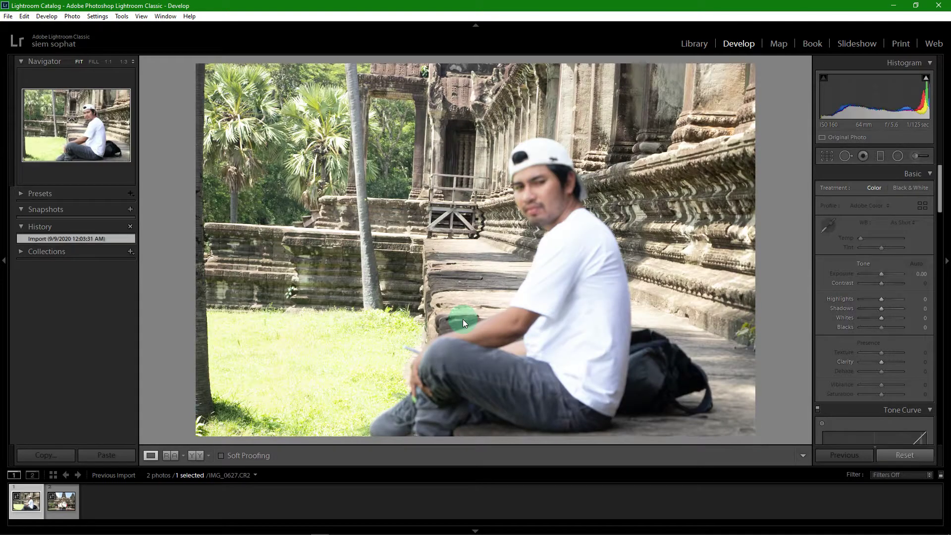
left_click(62, 502)
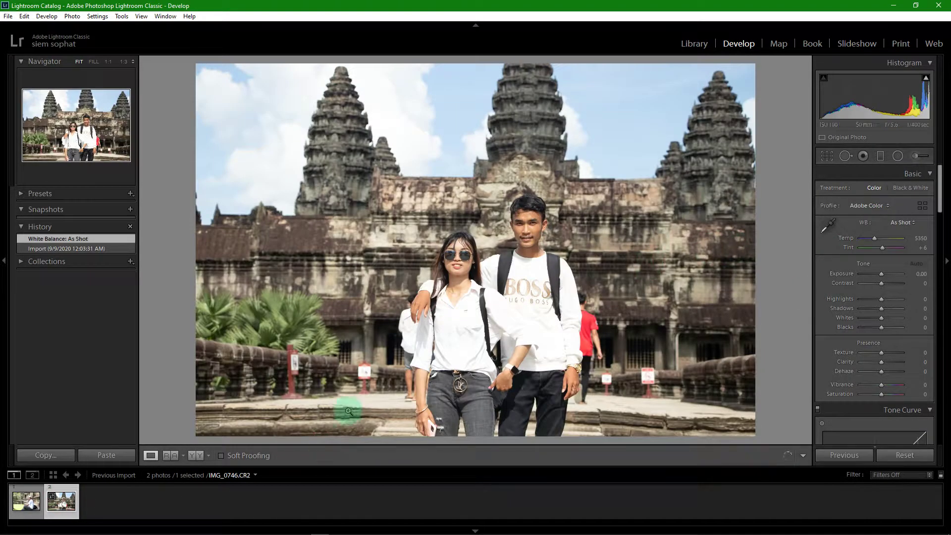
left_click(22, 504)
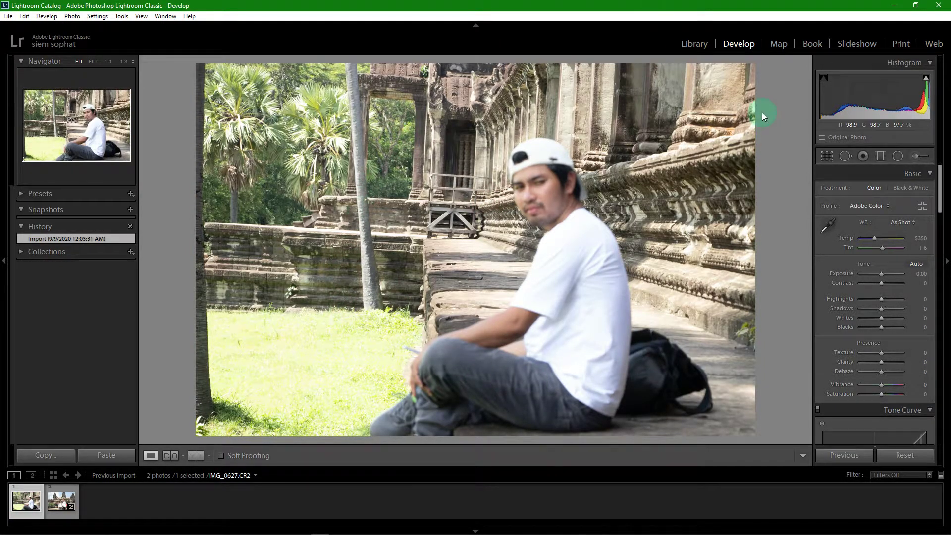
left_click(51, 504)
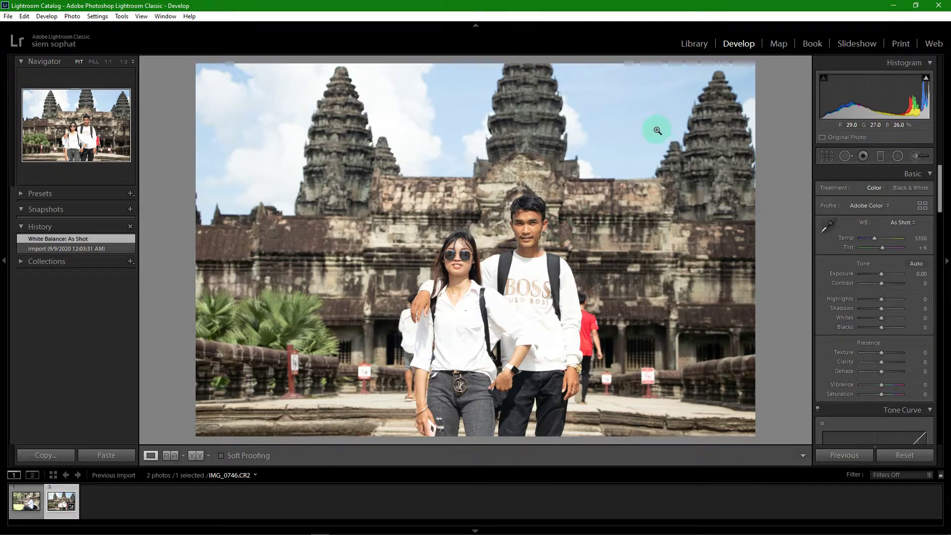
- Crop tighter around the couple, trimming sky, left side and foreground, then apply
left_click(828, 157)
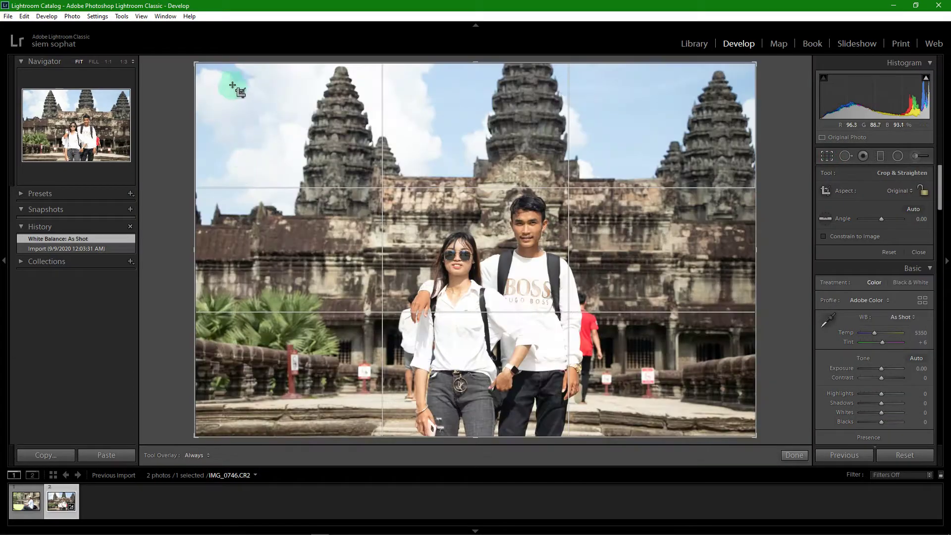
mouse_move(195, 64)
left_mouse_down()
mouse_move(231, 69)
mouse_move(210, 80)
left_mouse_up()
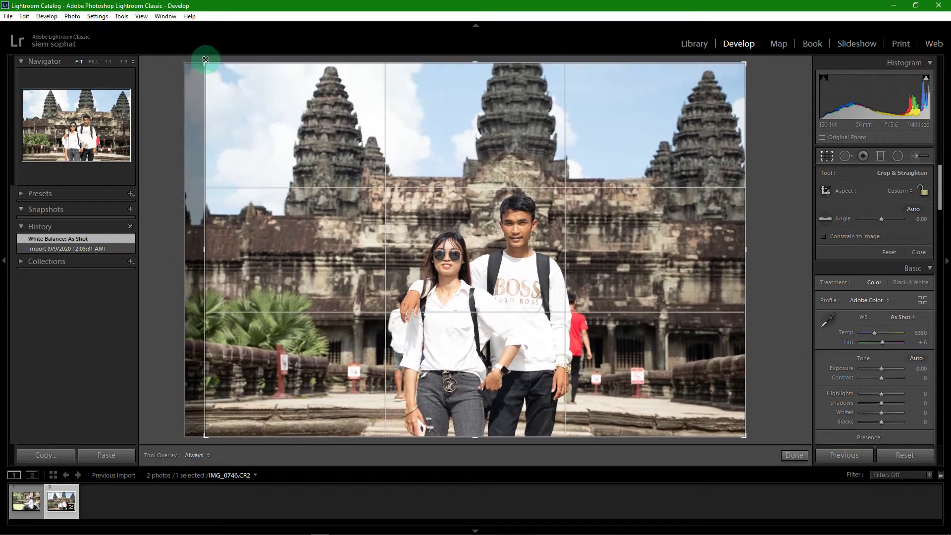
left_click_drag(211, 80, 205, 63)
left_click_drag(735, 431, 749, 410)
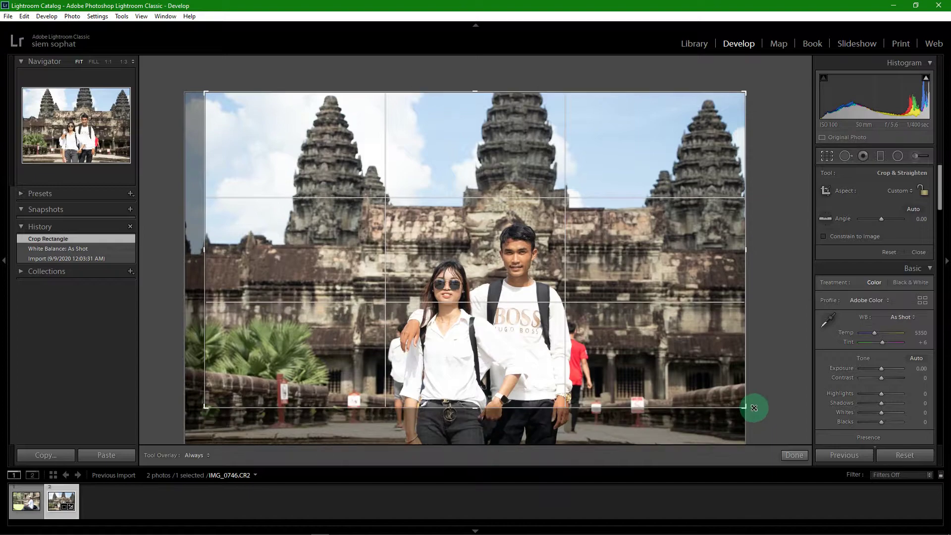
left_click_drag(749, 410, 756, 413)
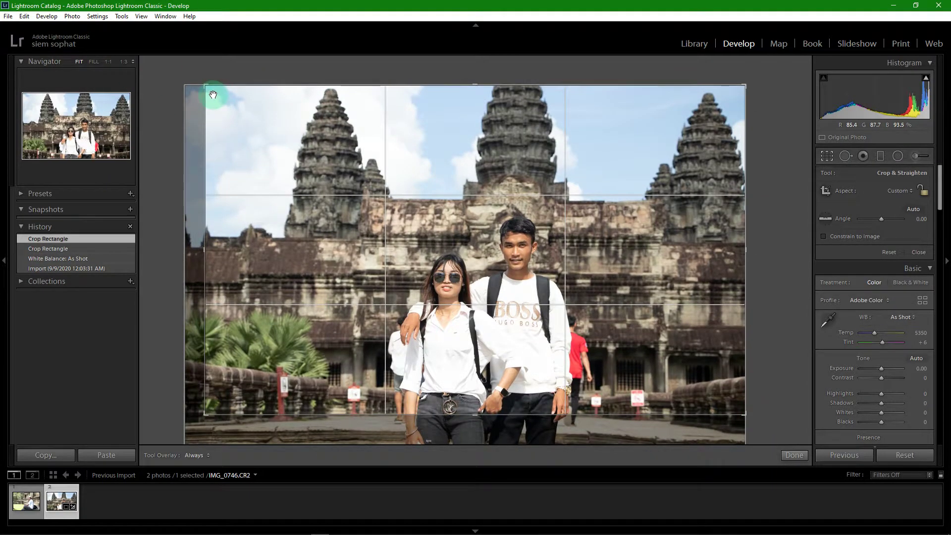
left_click_drag(206, 85, 243, 125)
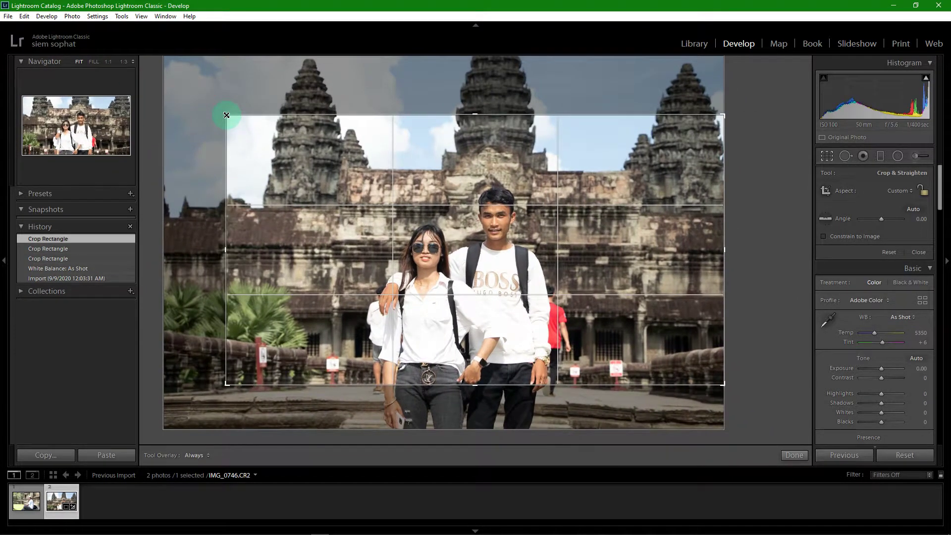
left_click_drag(725, 383, 705, 395)
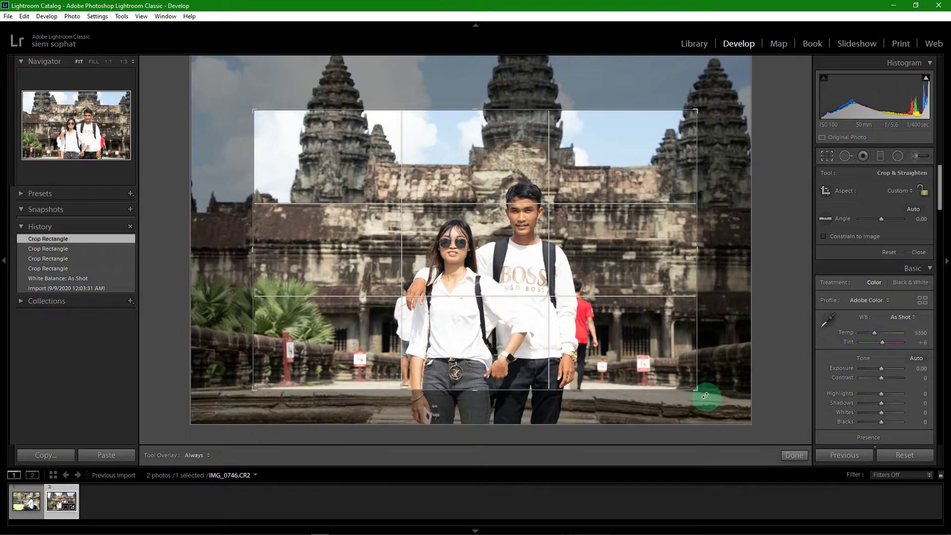
key("Return")
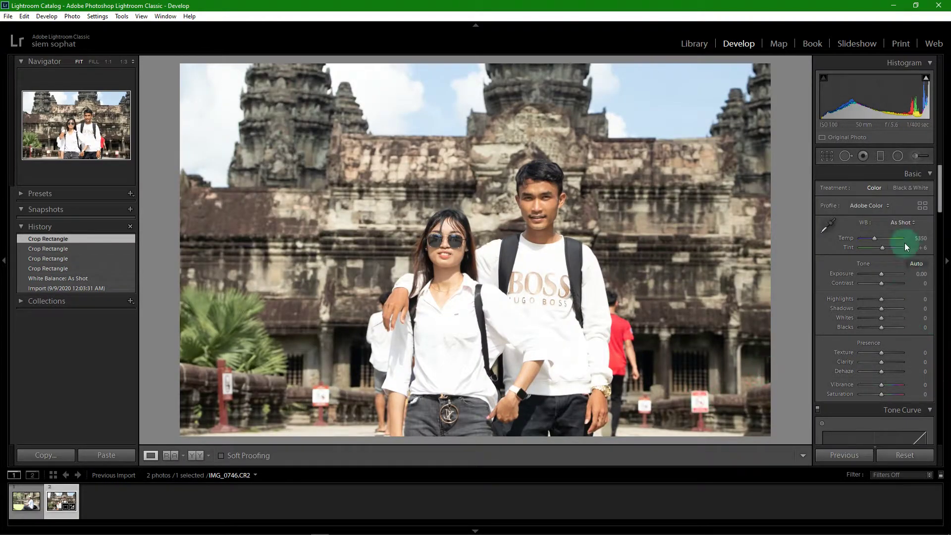
- Set Basic tones: Temp 4619, Exposure +0.60, Highlights −100, Whites −33, Texture −21, Saturation −17
left_click_drag(876, 239, 880, 248)
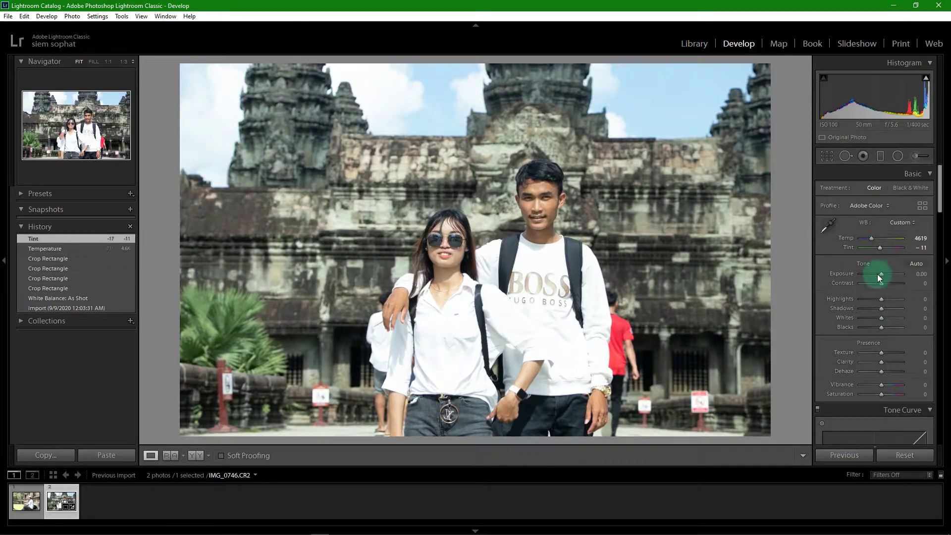
left_click_drag(882, 274, 876, 283)
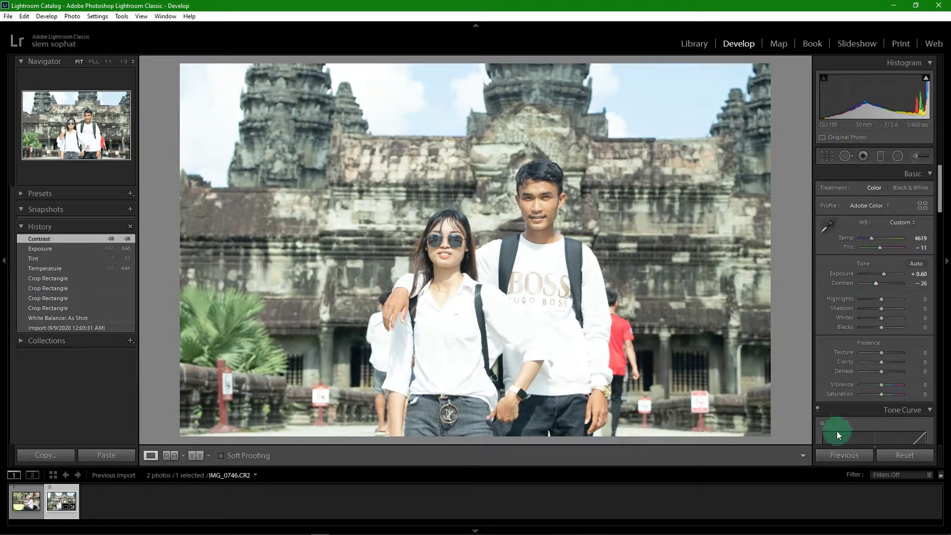
mouse_move(882, 299)
left_mouse_down()
mouse_move(865, 302)
mouse_move(879, 309)
left_mouse_up()
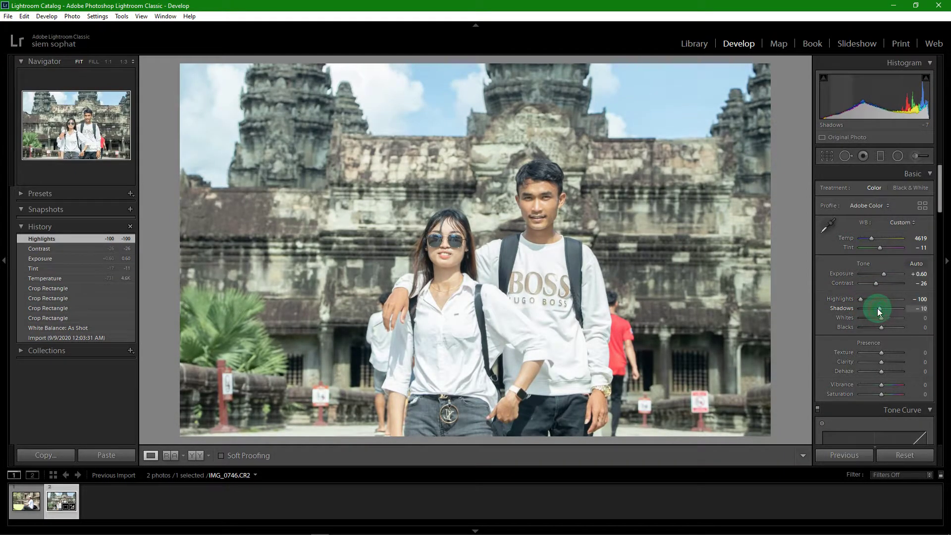
left_click_drag(882, 317, 870, 332)
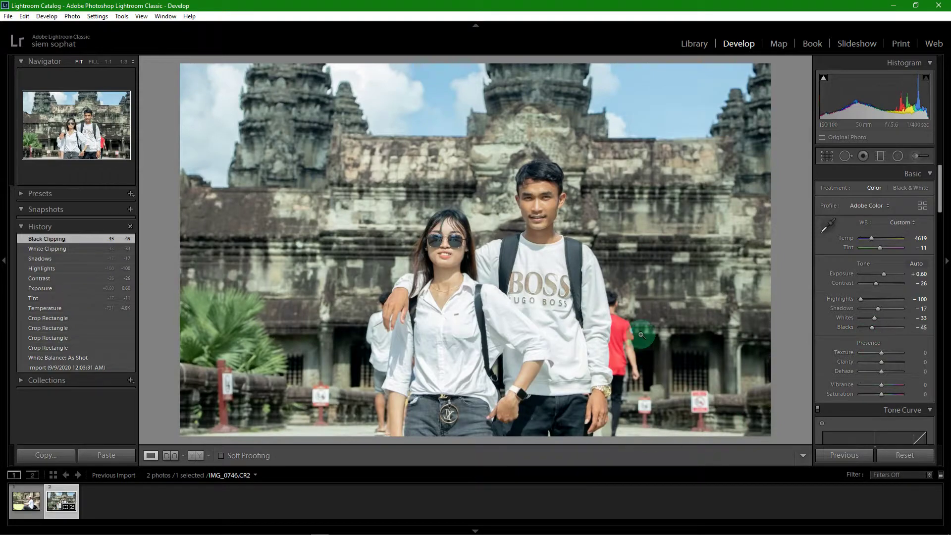
mouse_move(881, 354)
left_mouse_down()
mouse_move(874, 366)
mouse_move(885, 373)
left_mouse_up()
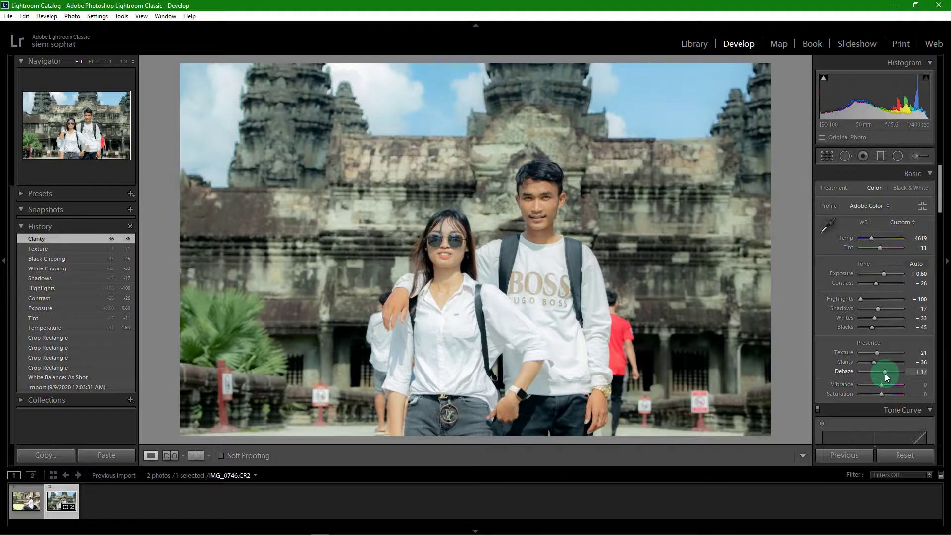
left_click_drag(882, 384, 875, 397)
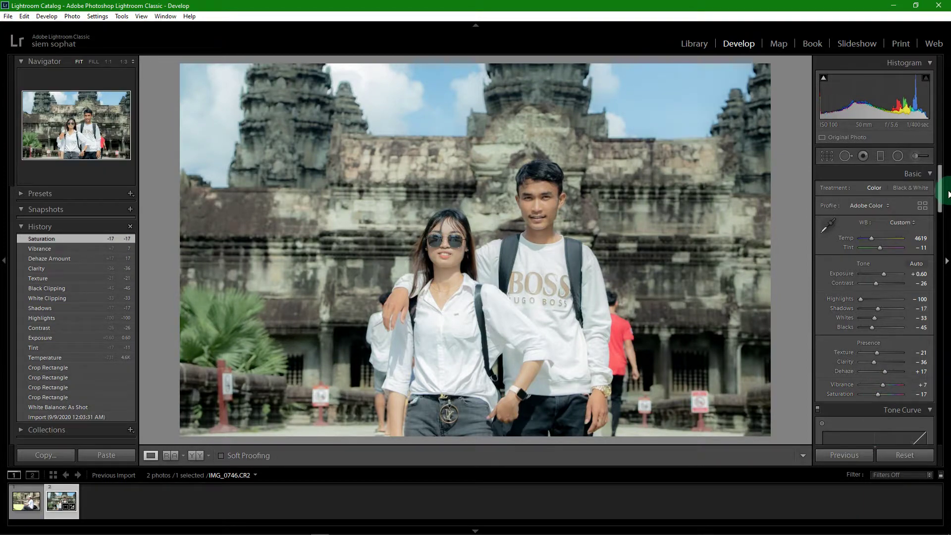
- Lower the Tone Curve's Lights region to −6
scroll(887, 347, "down", 5)
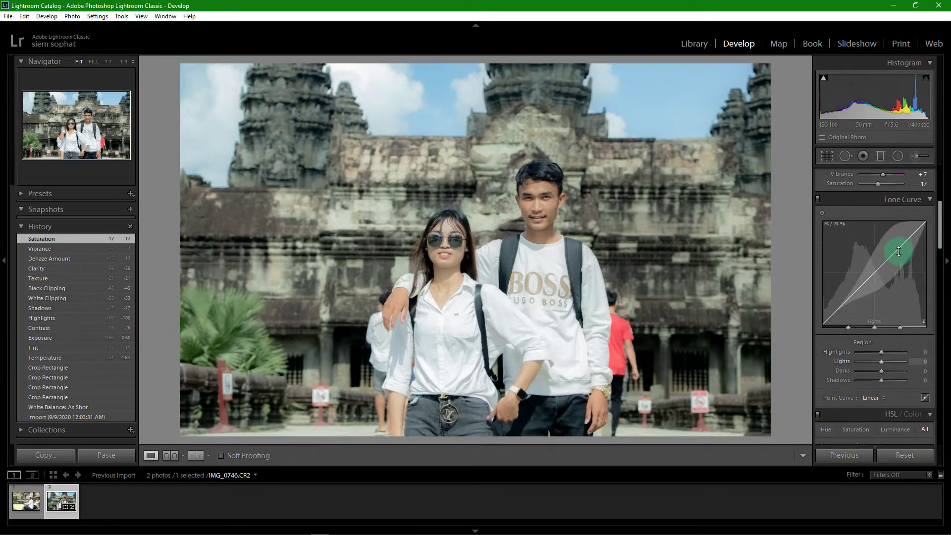
mouse_move(900, 223)
left_mouse_down()
mouse_move(897, 258)
mouse_move(942, 256)
left_mouse_up()
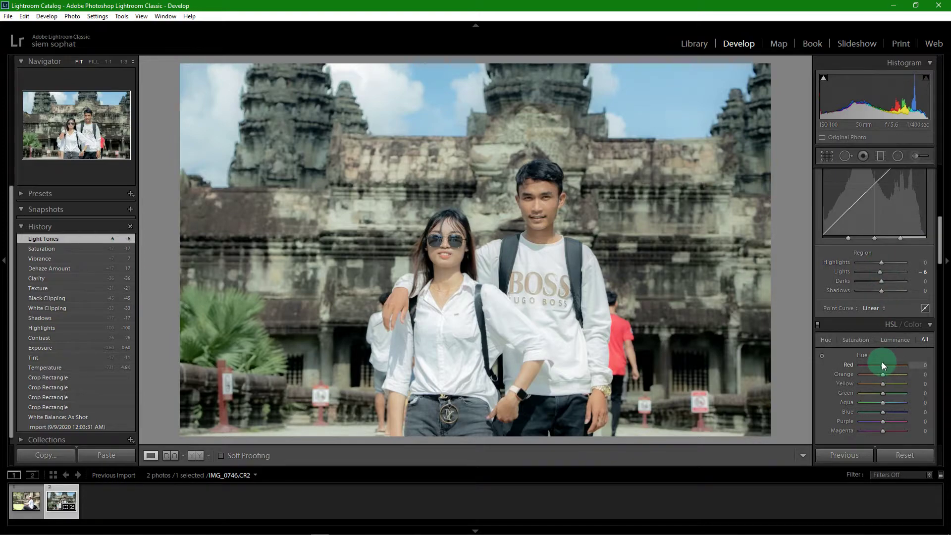
- Shift orange and purple hues, set Orange saturation +11, and brighten Yellow +18, Red +9 luminance
scroll(933, 256, "down", 5)
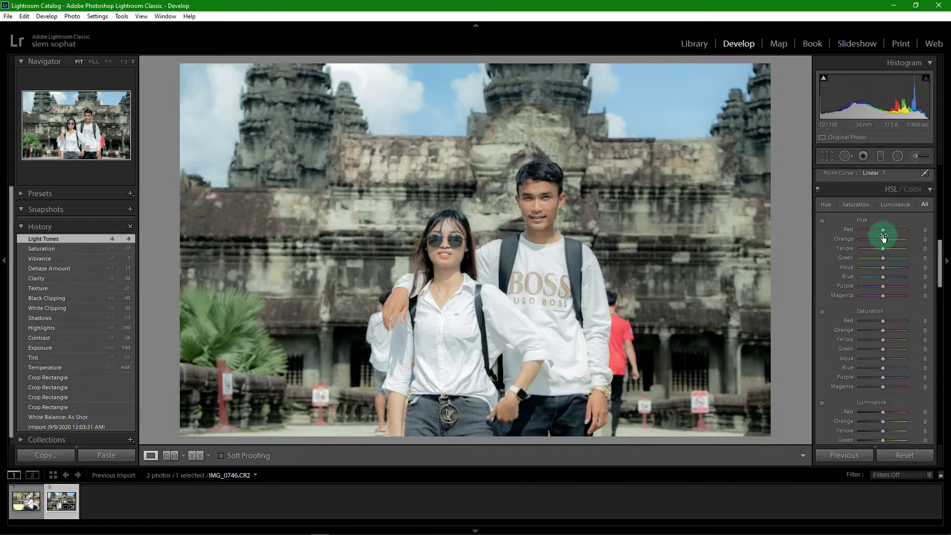
mouse_move(883, 239)
left_mouse_down()
mouse_move(892, 243)
mouse_move(880, 243)
mouse_move(887, 257)
mouse_move(877, 275)
left_mouse_up()
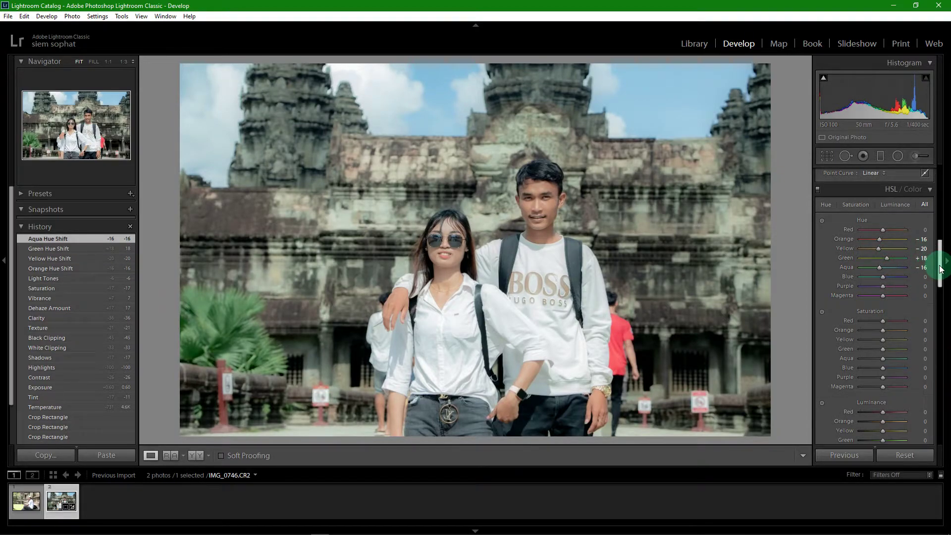
left_click_drag(940, 269, 941, 279)
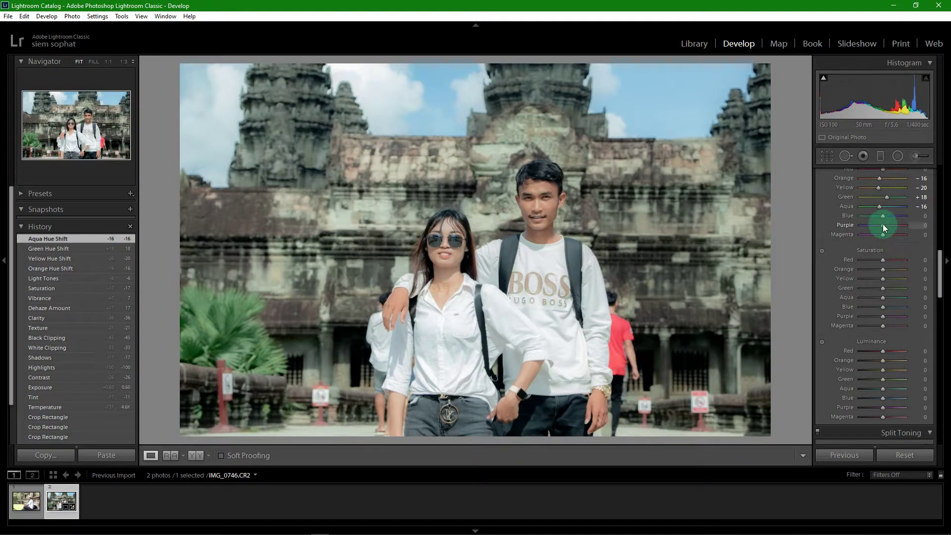
left_click_drag(879, 227, 887, 226)
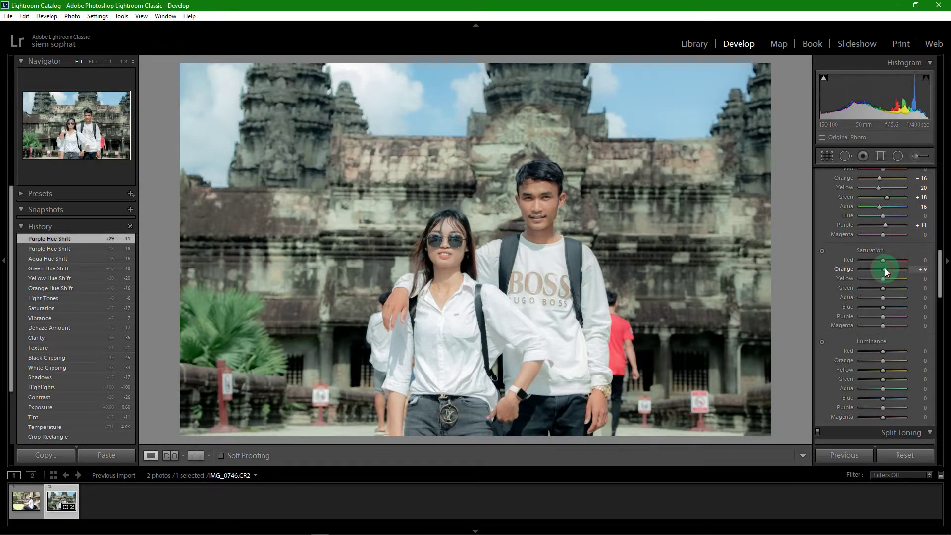
left_click_drag(884, 268, 891, 311)
scroll(937, 276, "down", 5)
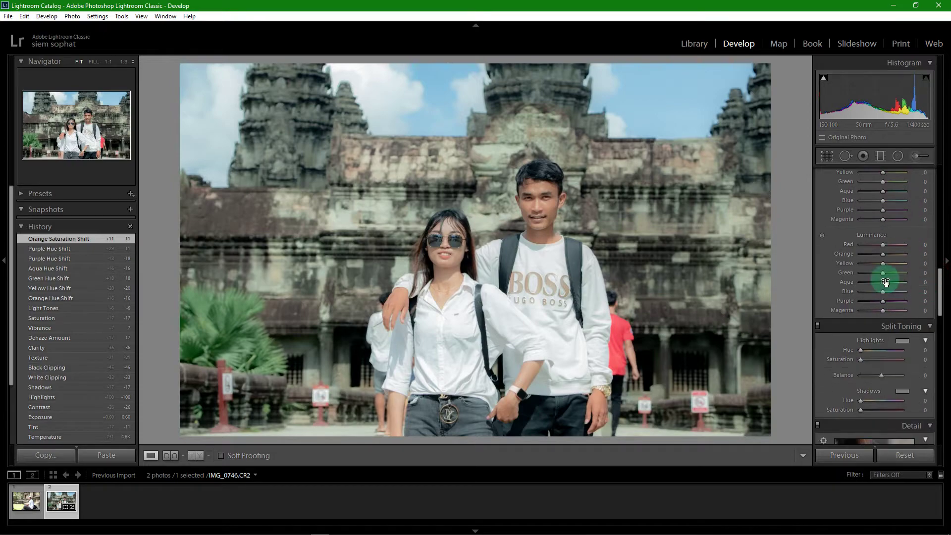
left_click_drag(886, 263, 886, 254)
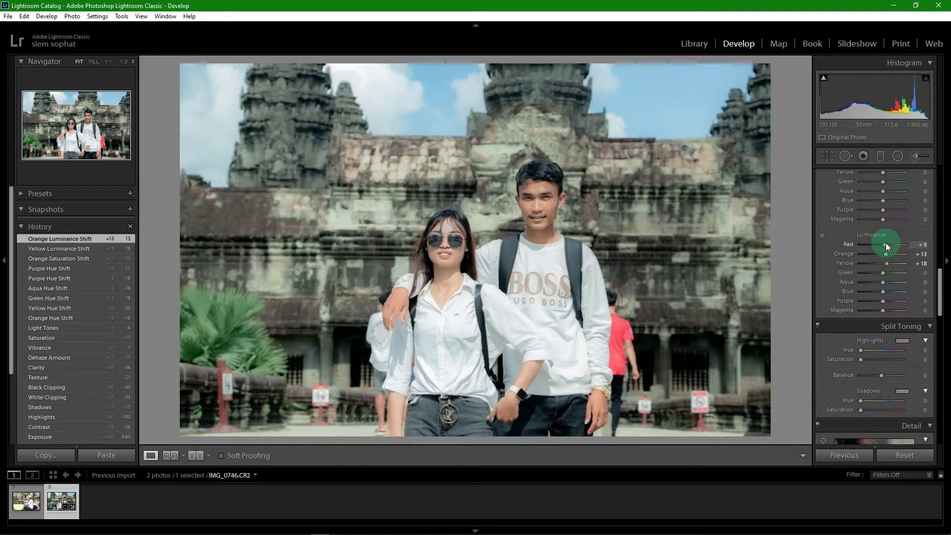
left_click_drag(885, 245, 887, 244)
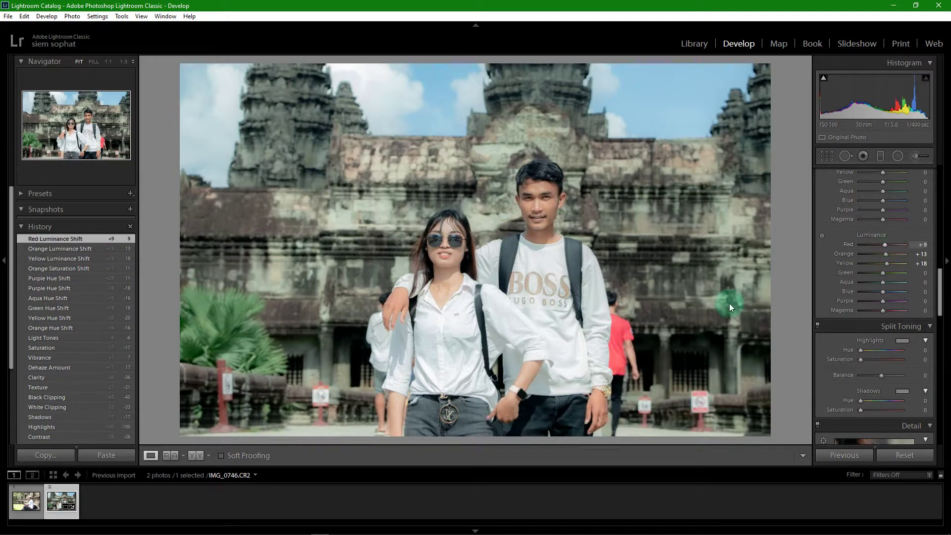
- Compare Before/After side by side, panning across the faces at 1:1, then fit to view
left_click(196, 456)
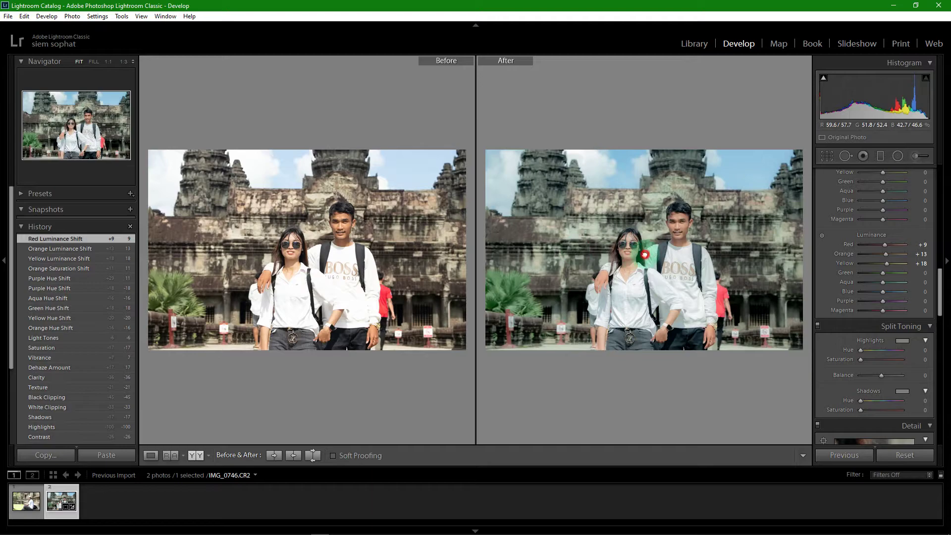
left_click_drag(642, 252, 516, 406)
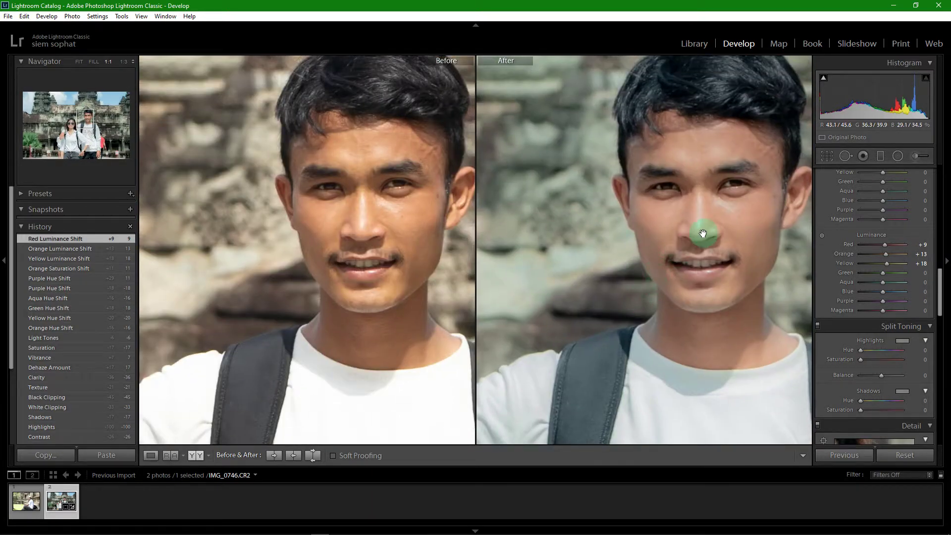
mouse_move(700, 229)
left_mouse_down()
mouse_move(770, 207)
mouse_move(557, 255)
mouse_move(612, 180)
mouse_move(534, 258)
left_mouse_up()
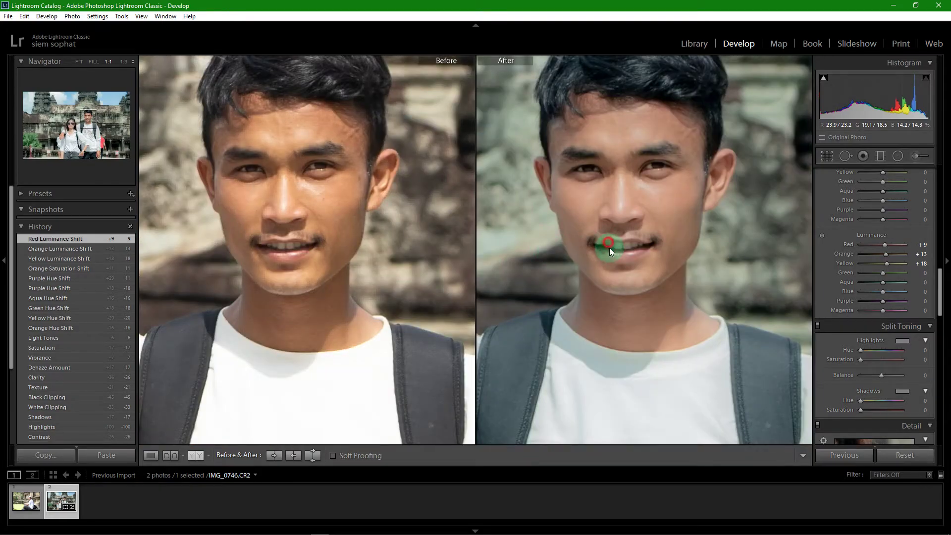
left_click(601, 248)
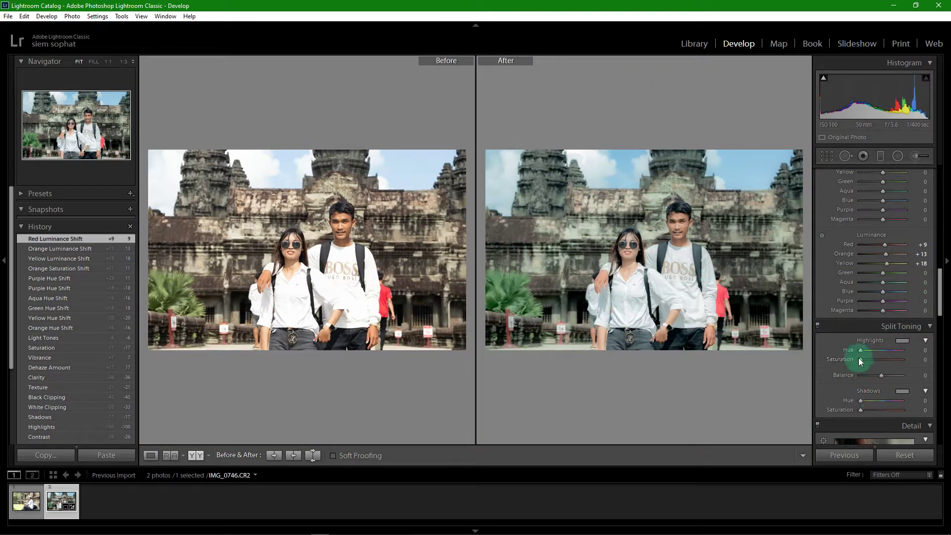
- Split-tone highlights hue 39 saturation 7, shadows hue 17 saturation 4, balance −74
left_click_drag(867, 350, 864, 359)
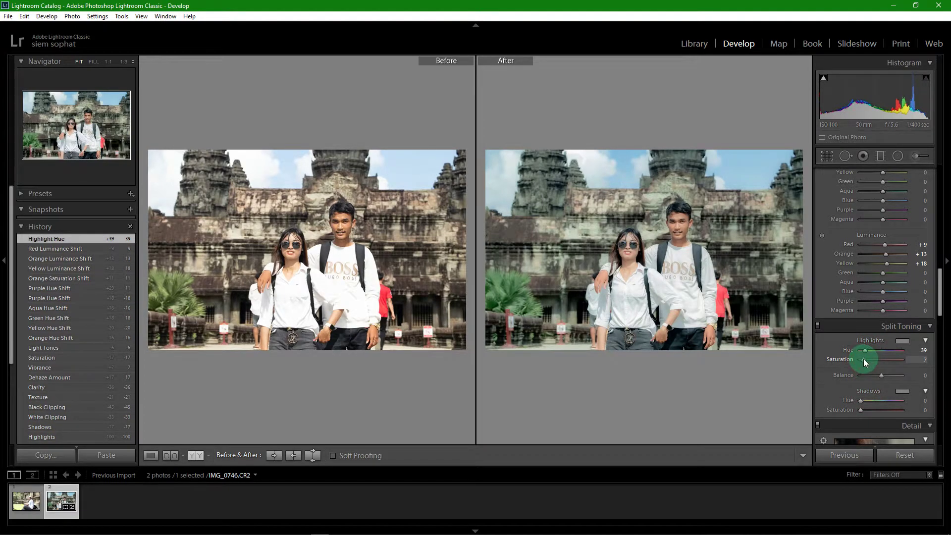
mouse_move(864, 361)
left_mouse_down()
mouse_move(878, 376)
mouse_move(855, 376)
mouse_move(866, 374)
mouse_move(862, 410)
left_mouse_up()
left_click(860, 409)
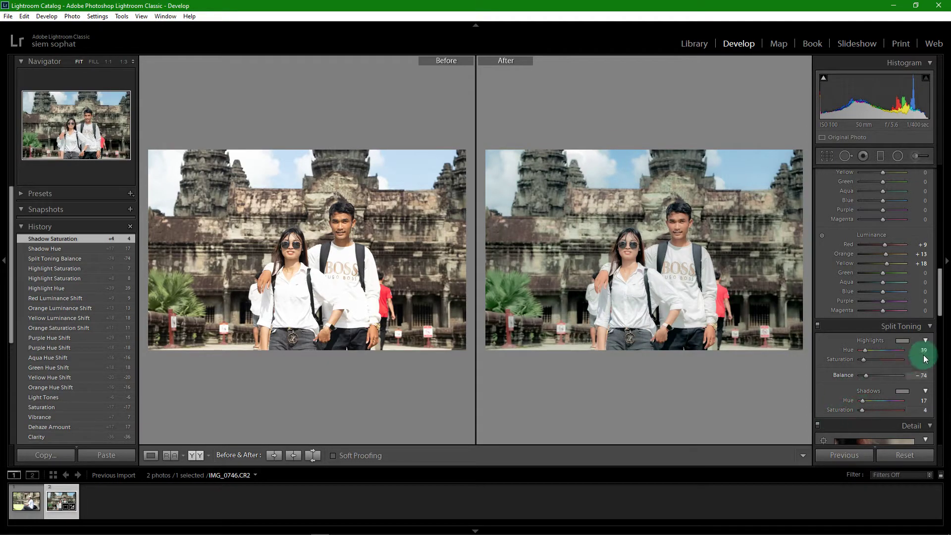
left_click_drag(940, 297, 937, 337)
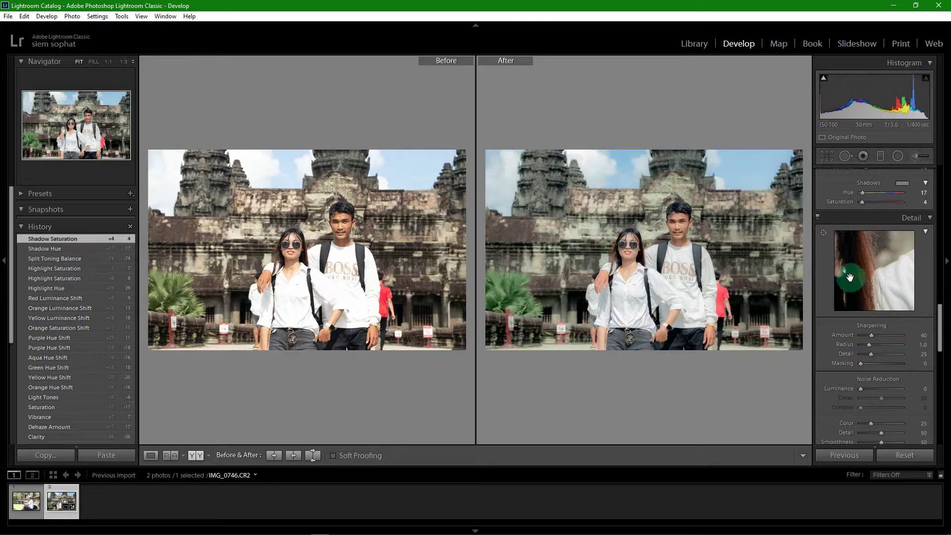
- Set luminance noise reduction to 32, previewing the mouth and checking the face at 1:1
mouse_move(877, 283)
left_mouse_down()
mouse_move(904, 256)
mouse_move(874, 284)
left_mouse_up()
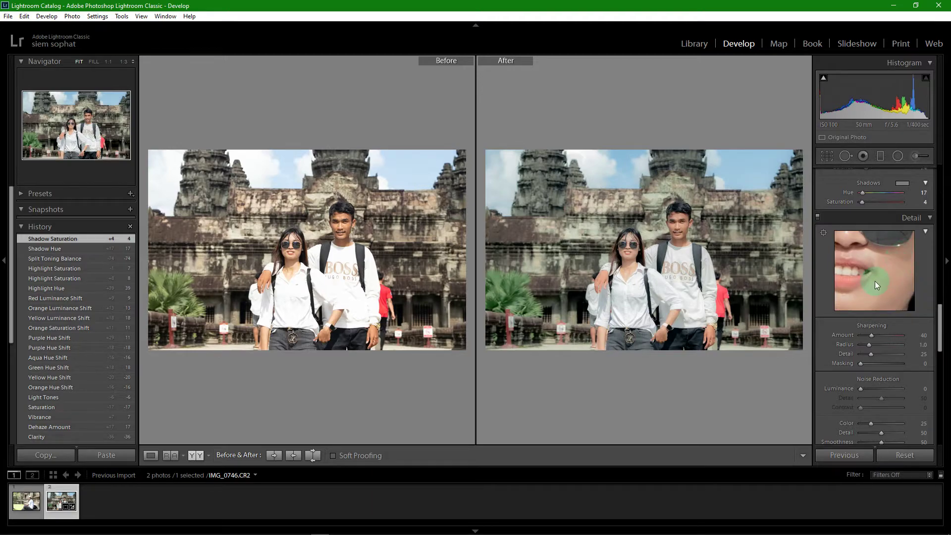
mouse_move(875, 284)
left_mouse_down()
mouse_move(893, 281)
mouse_move(882, 305)
left_mouse_up()
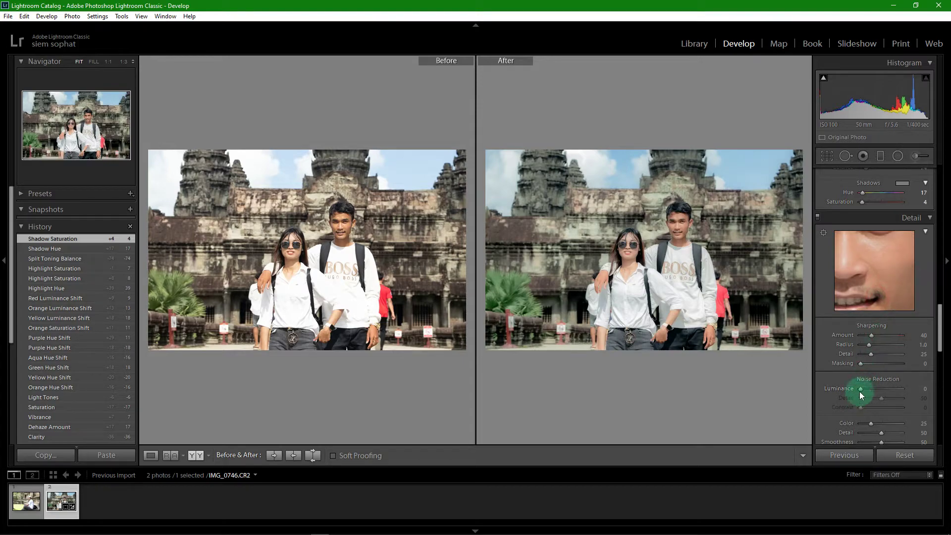
mouse_move(862, 389)
left_mouse_down()
mouse_move(874, 389)
mouse_move(875, 409)
left_mouse_up()
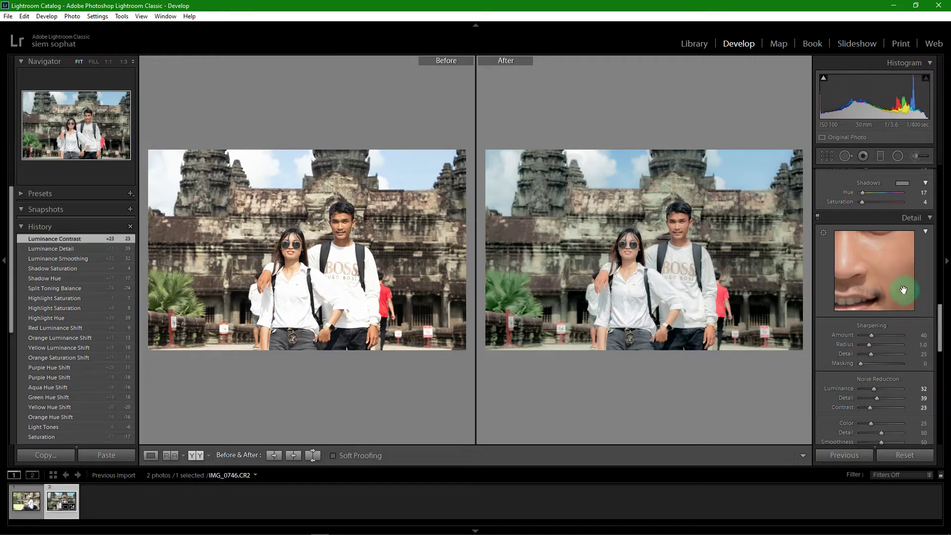
left_click(684, 228)
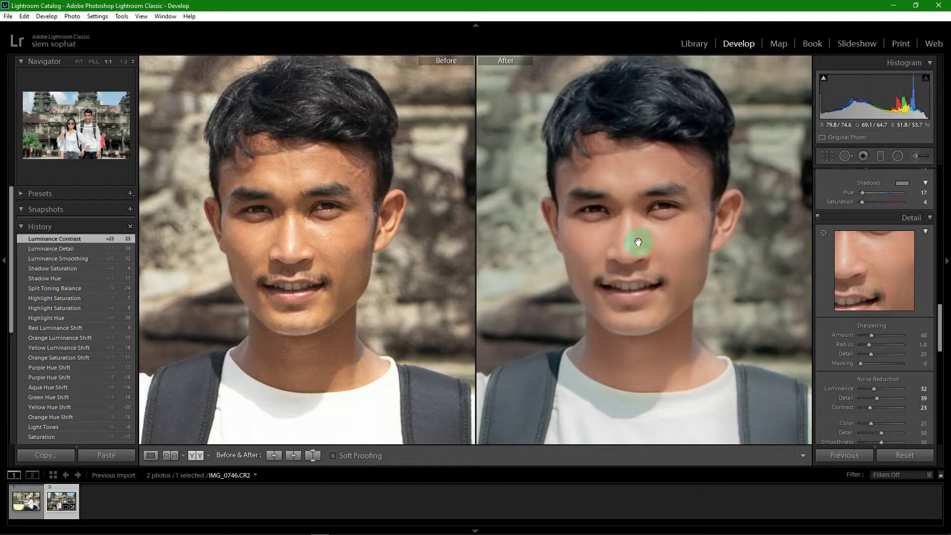
left_click(638, 242)
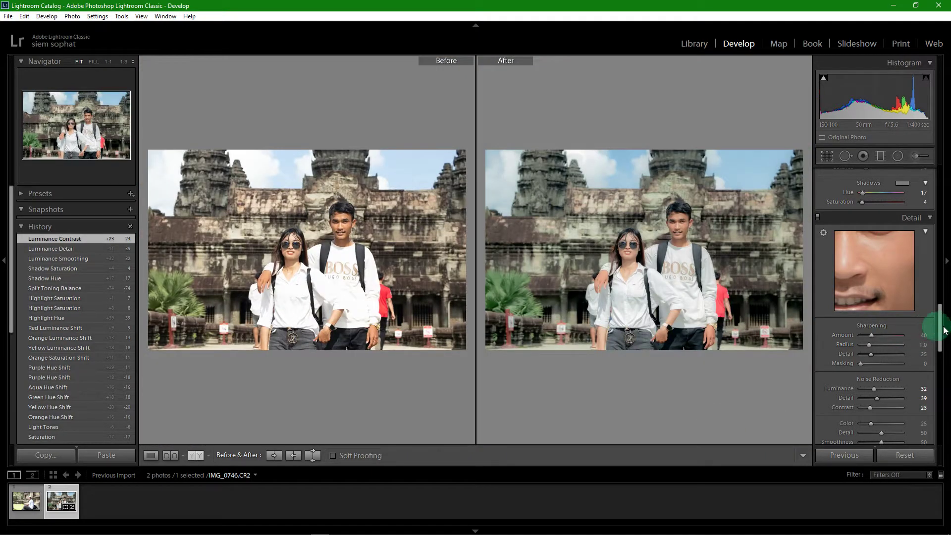
- Inspect the BOSS shirt detail with panels hidden, then set noise Detail 39 and Contrast 23
left_click(943, 369)
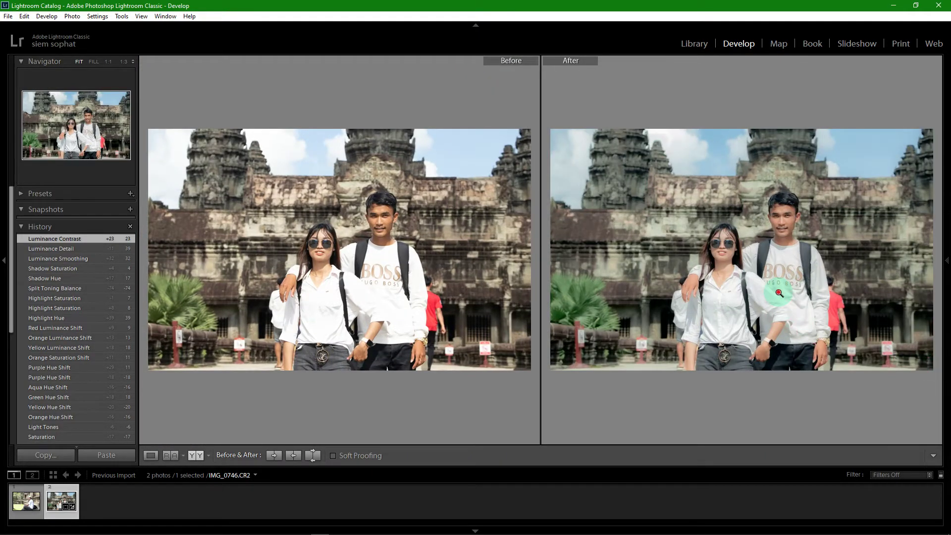
left_click(777, 293)
left_click(892, 283)
left_click(945, 269)
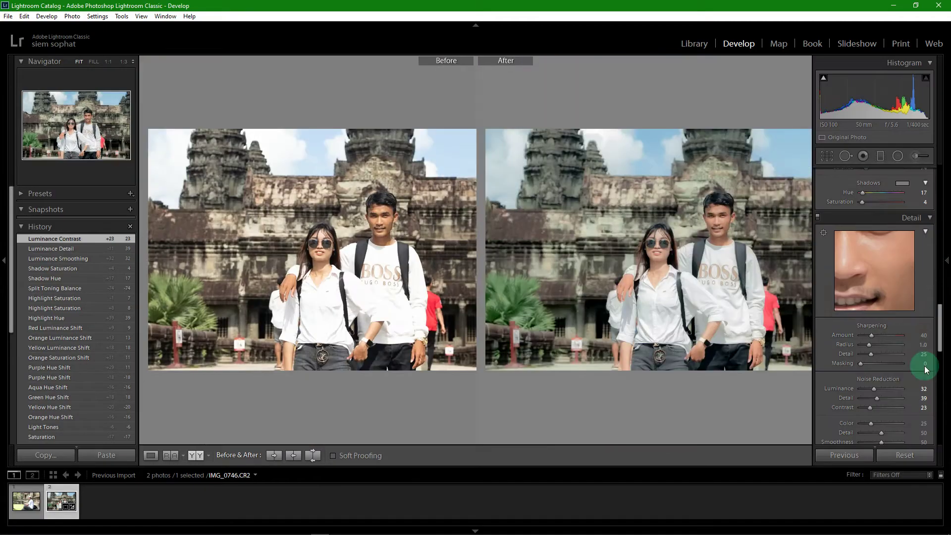
left_click_drag(941, 340, 940, 407)
left_click_drag(939, 426, 940, 320)
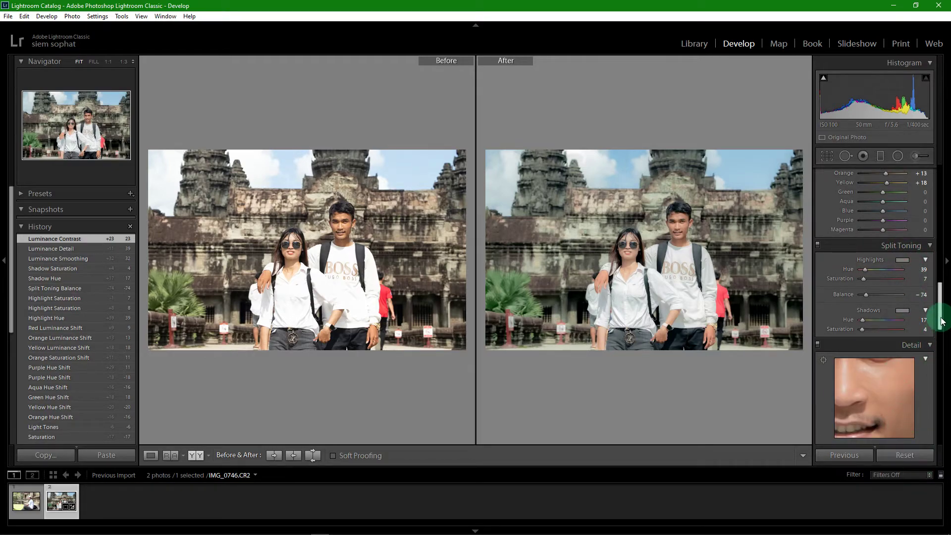
- Add a post-crop vignette with Amount −38 and Midpoint 25 to darken the edges
left_click_drag(940, 314, 939, 361)
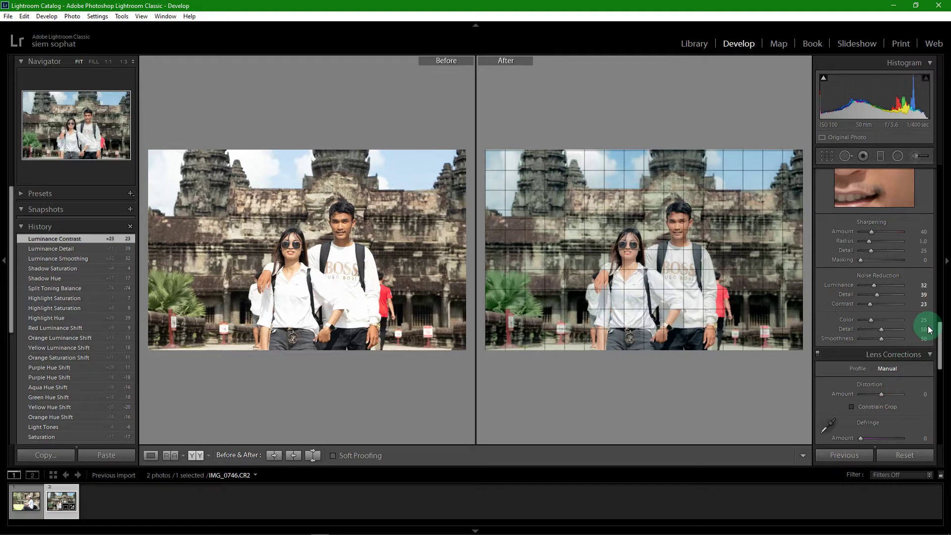
left_click_drag(942, 353, 942, 365)
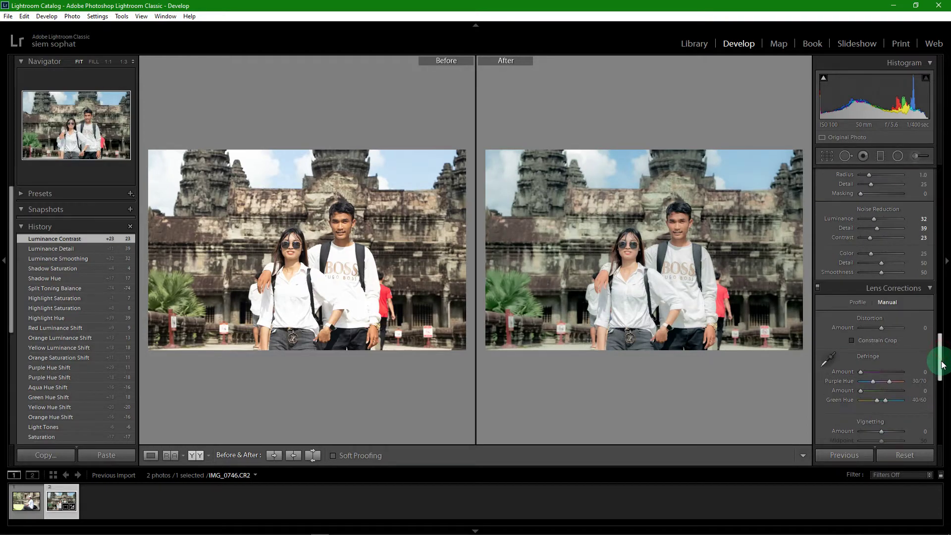
left_click_drag(881, 430, 863, 432)
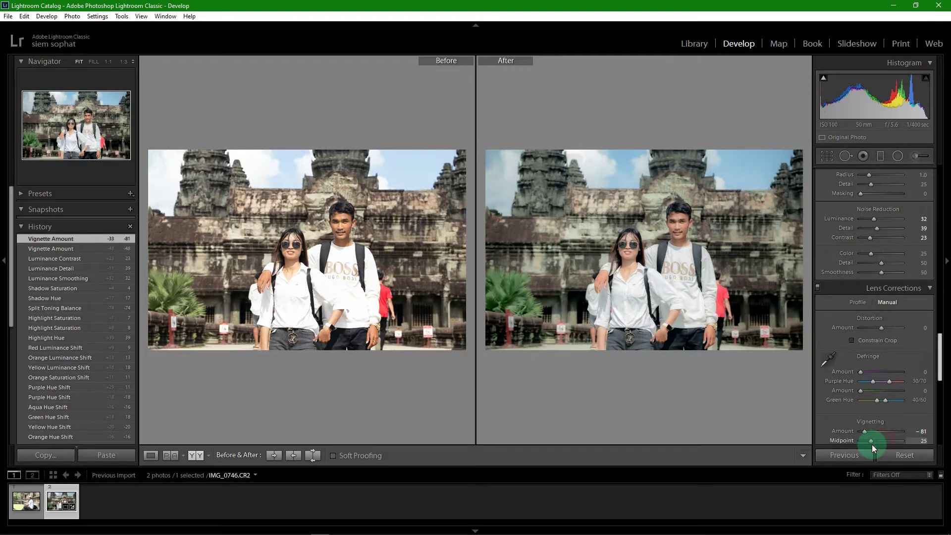
left_click(871, 440)
left_click_drag(865, 432, 874, 432)
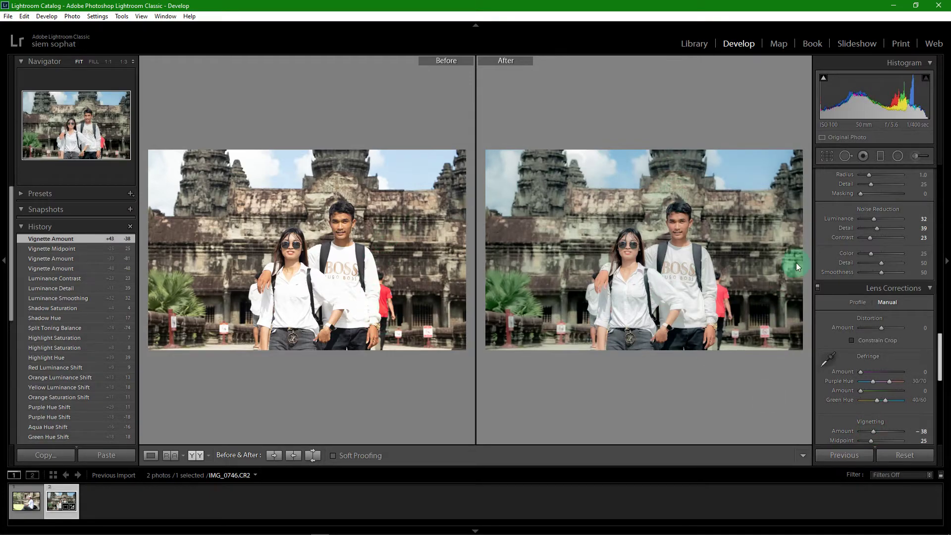
left_click(697, 266)
left_click(599, 269)
left_click(645, 257)
left_click(637, 233)
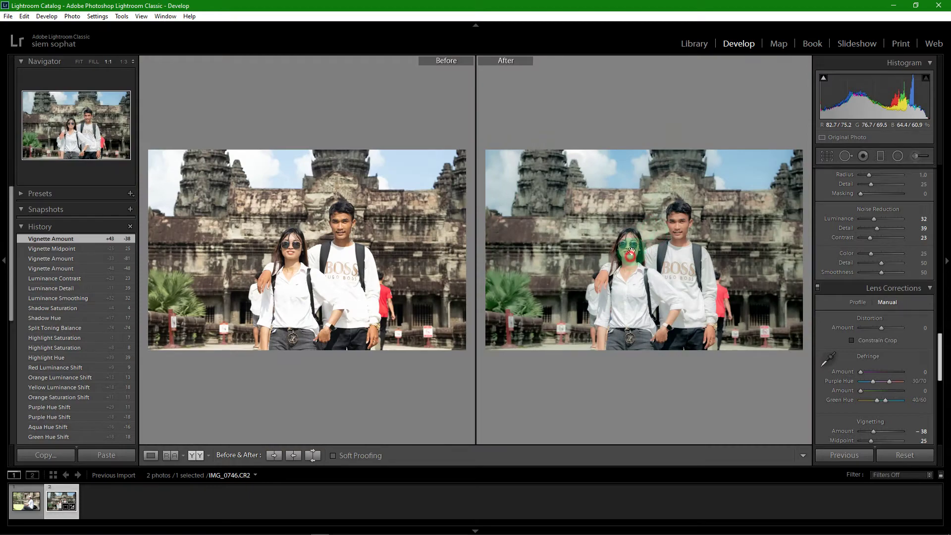
left_click(629, 256)
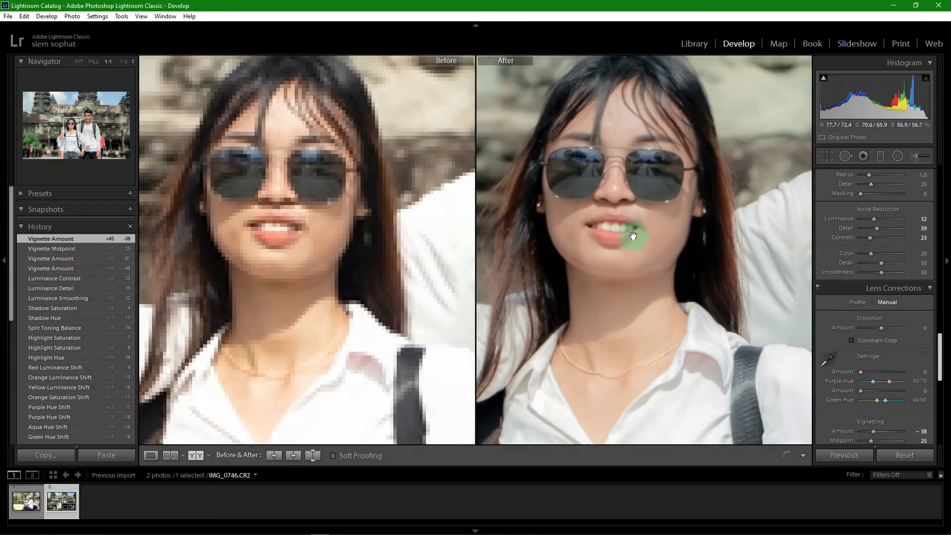
key("ctrl+equal")
key("ctrl+equal")
key("ctrl+minus")
key("ctrl+minus")
key("ctrl+minus")
left_click(638, 207)
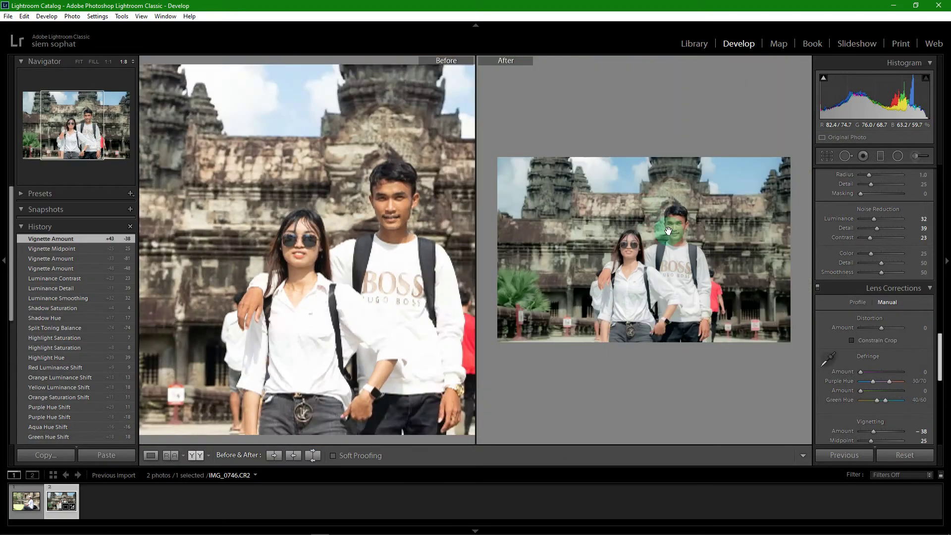
left_click_drag(939, 359, 937, 281)
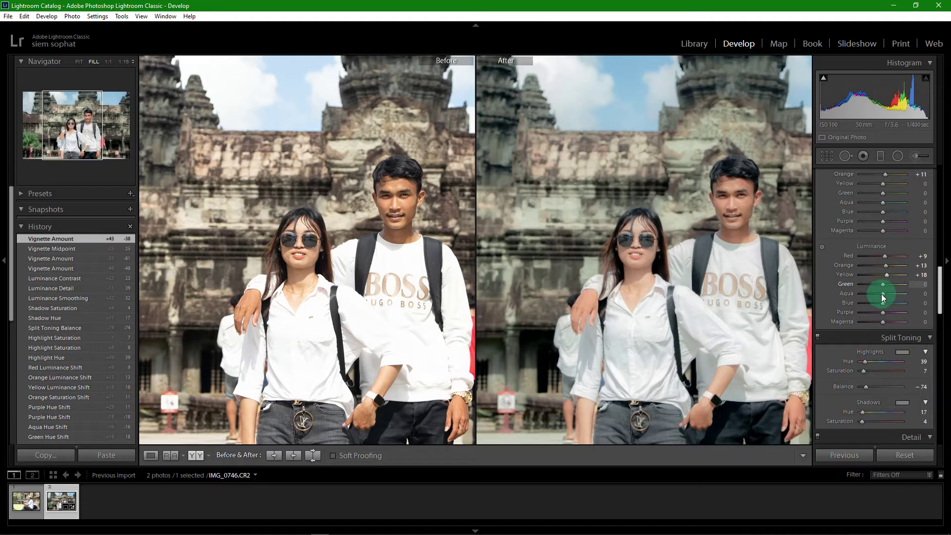
- Set HSL luminance to Blue −58, Aqua −40 and Green −71
left_click(808, 379)
mouse_move(883, 303)
left_mouse_down()
mouse_move(870, 303)
mouse_move(872, 287)
left_mouse_up()
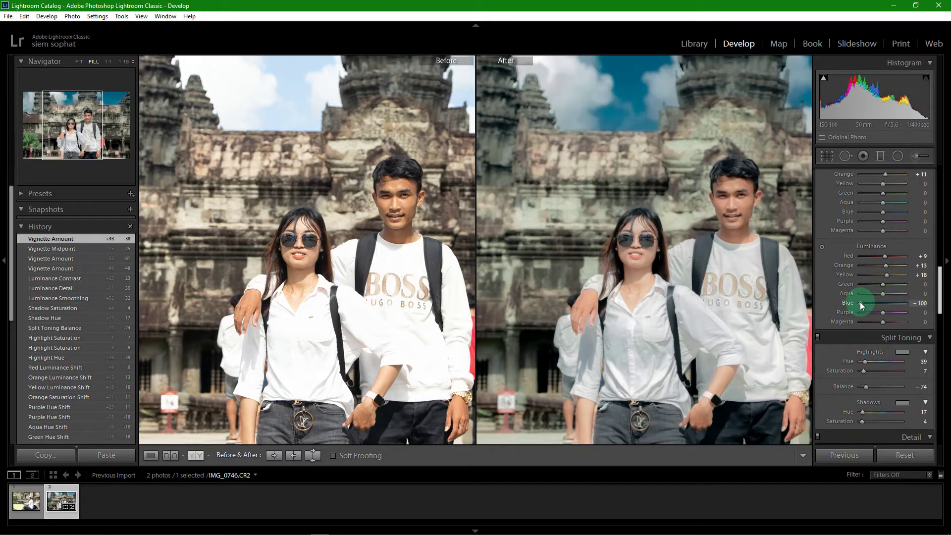
left_click_drag(863, 302, 875, 294)
left_click(882, 285)
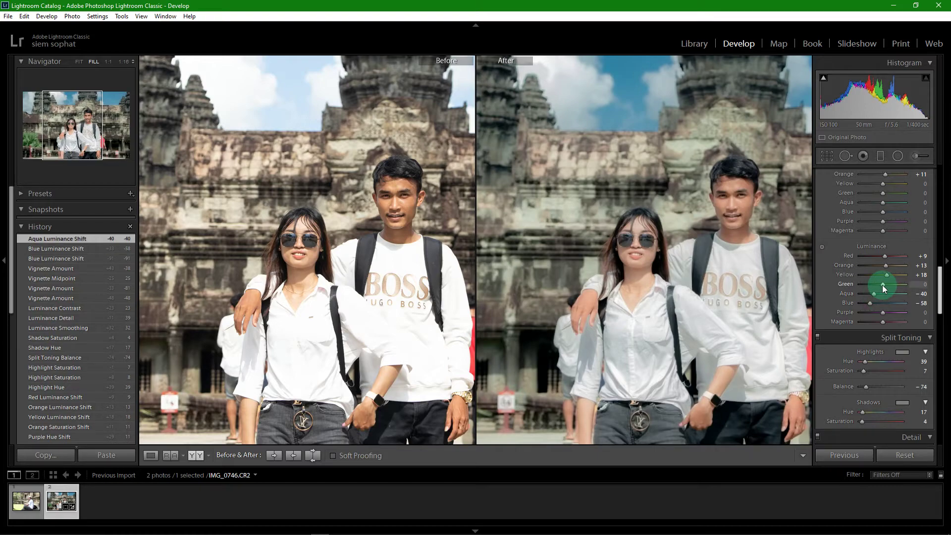
left_click_drag(883, 286, 866, 285)
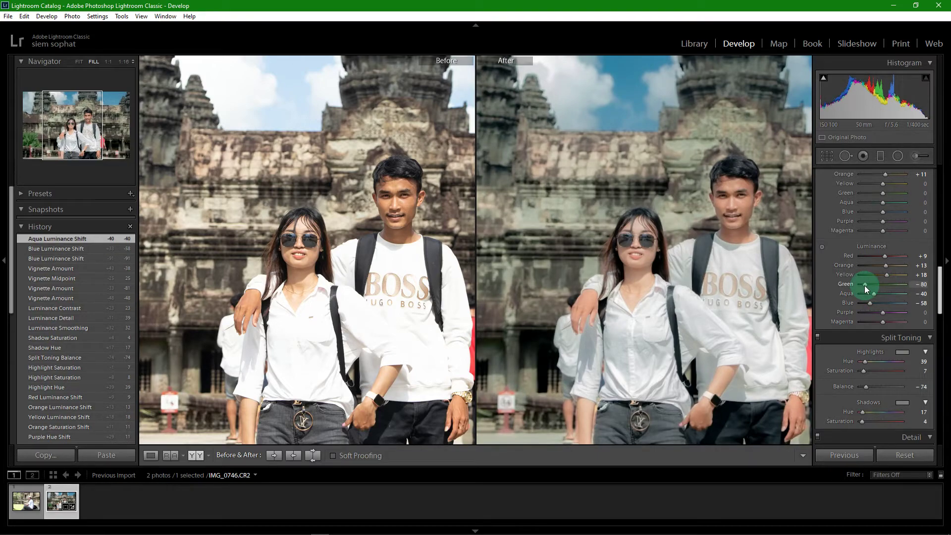
left_click_drag(939, 286, 939, 269)
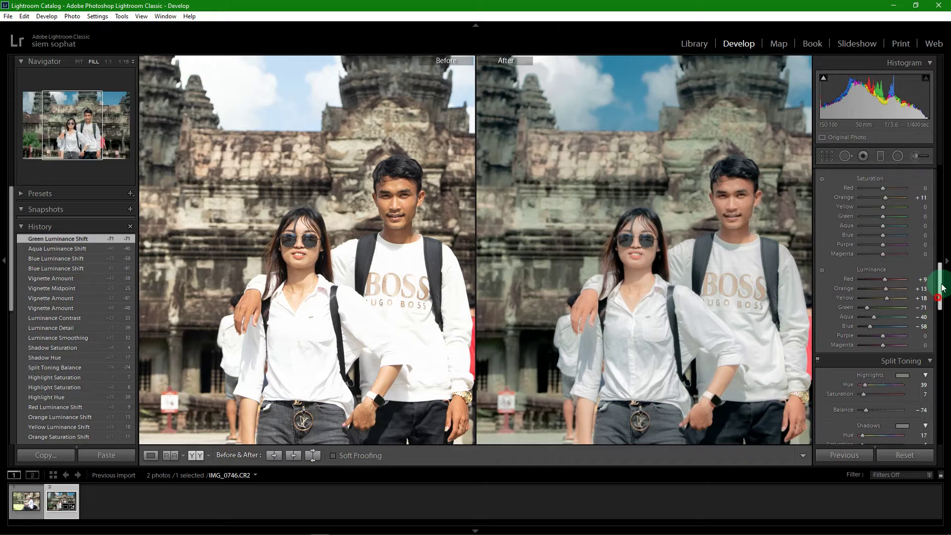
- Set saturation Blue −29, Aqua +9, Green −22, and Blue hue to −13
left_click_drag(883, 310, 880, 319)
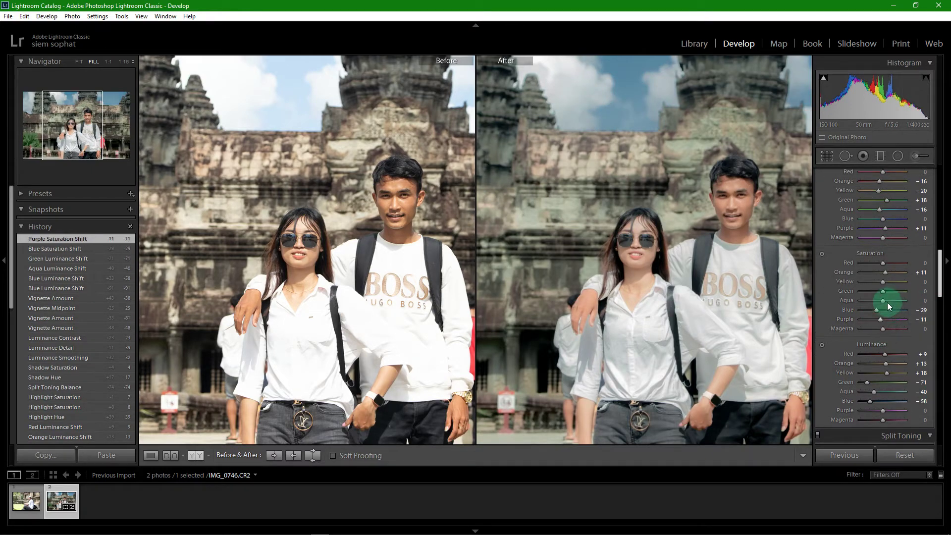
left_click_drag(880, 301, 878, 292)
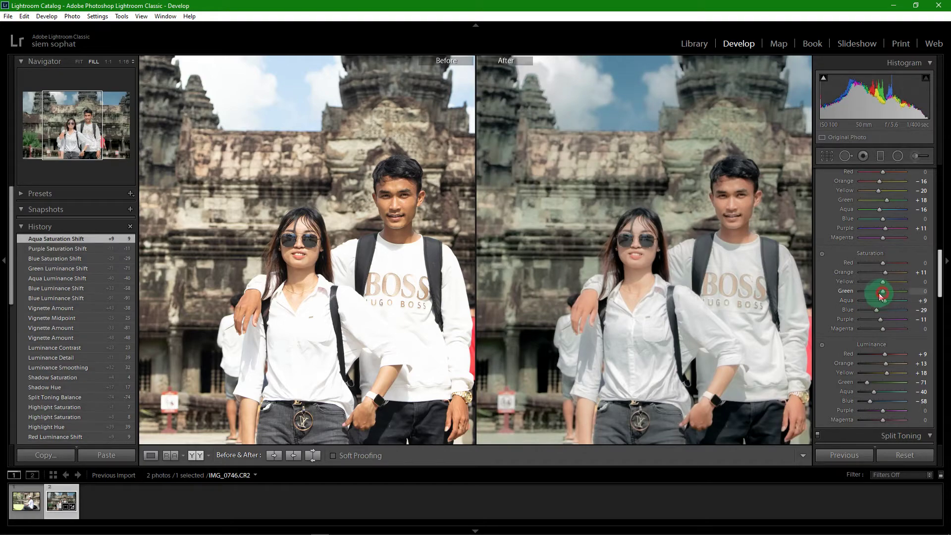
left_click_drag(940, 292, 943, 277)
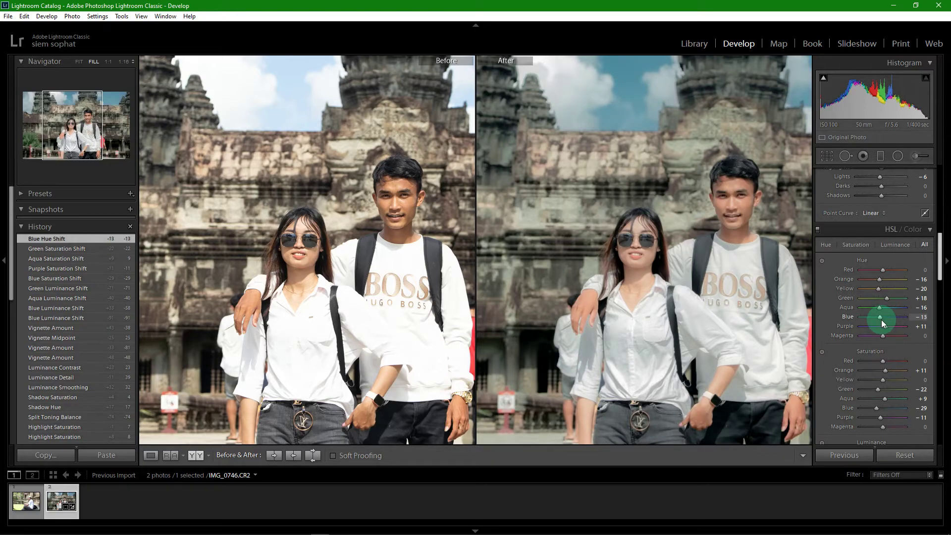
left_click_drag(881, 319, 882, 319)
left_click_drag(946, 315, 947, 188)
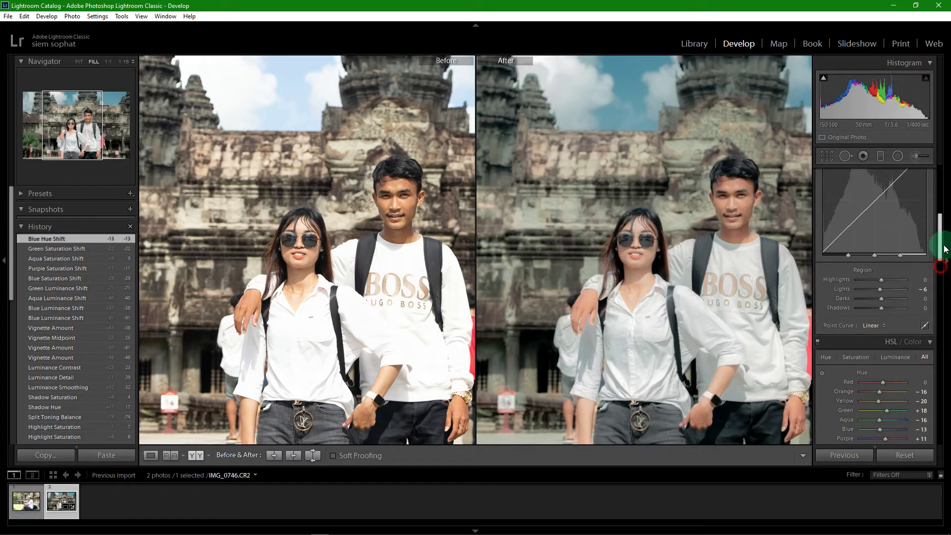
- Draw a radial filter ellipse over the man's head and fit it tightly around his face
left_click(898, 156)
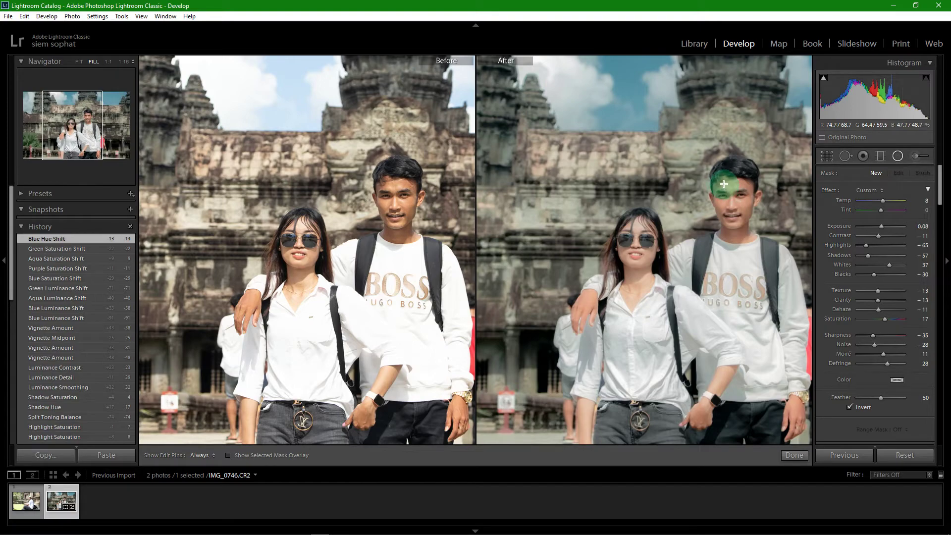
left_click_drag(720, 184, 751, 232)
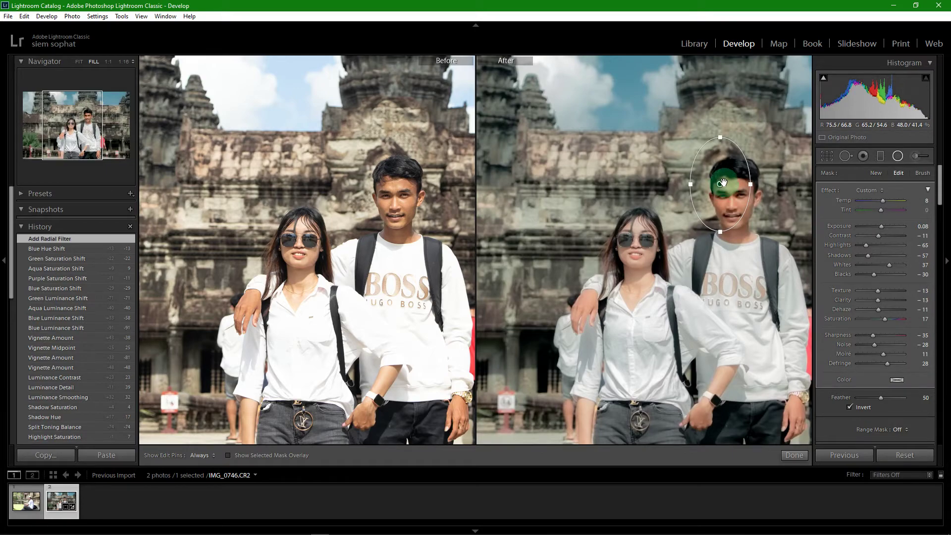
left_click_drag(723, 189, 737, 212)
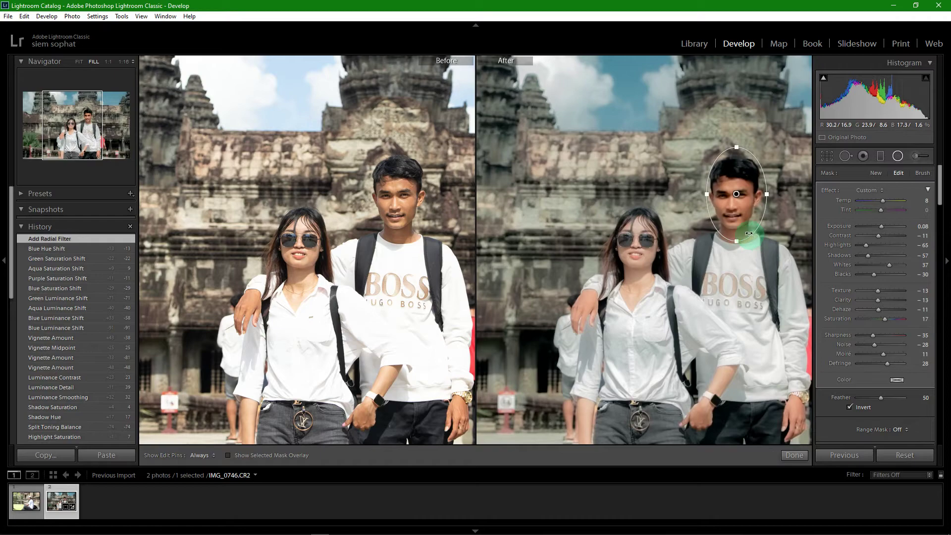
left_click_drag(737, 242, 738, 236)
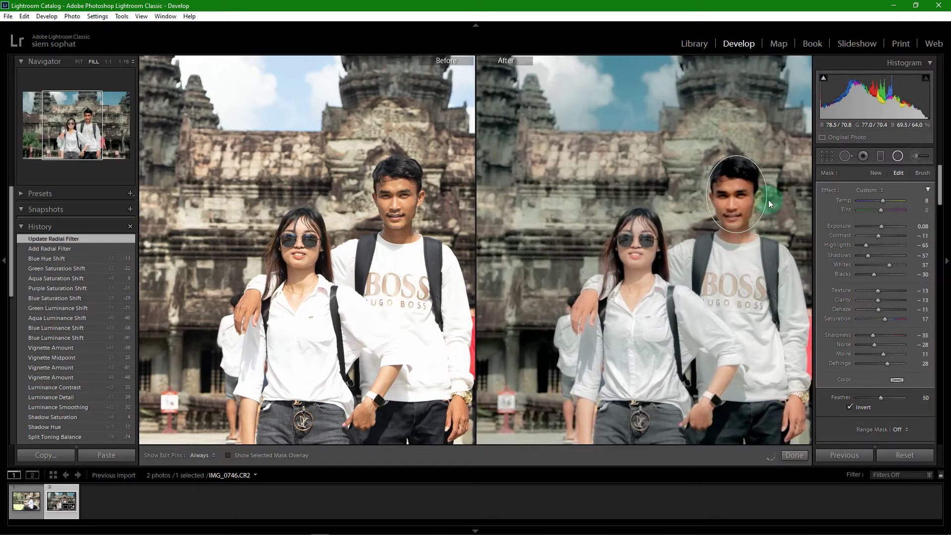
left_click_drag(766, 200, 767, 195)
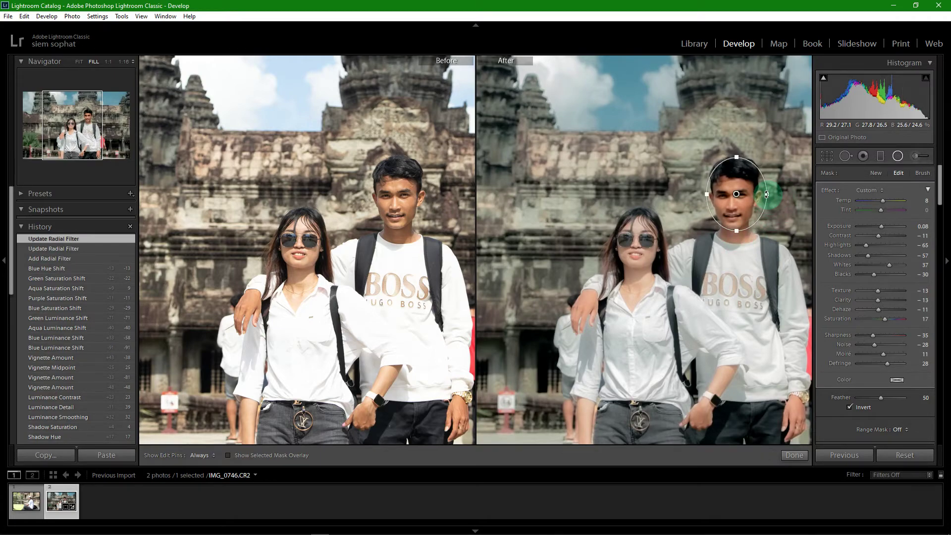
left_click_drag(765, 195, 760, 196)
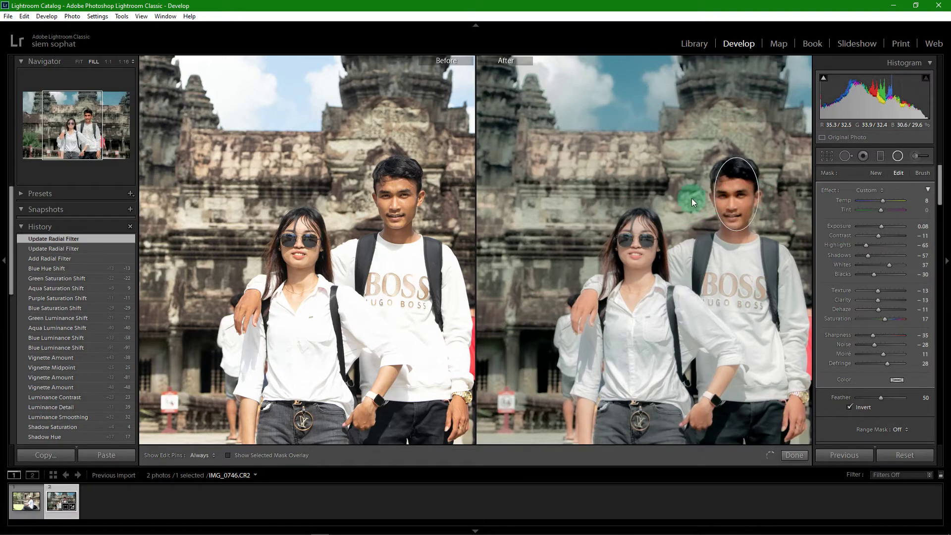
left_click_drag(722, 189, 736, 196)
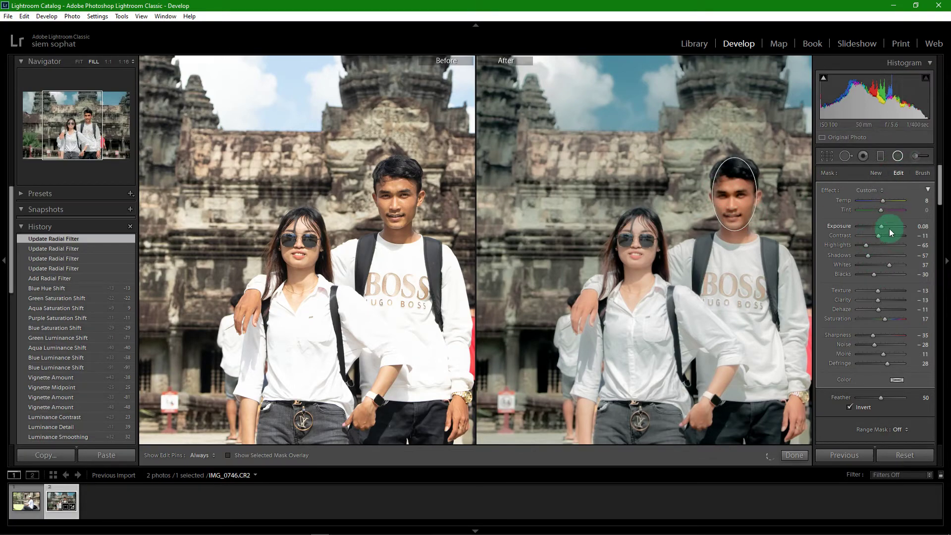
- Set the radial filter's Exposure to 0.68 and Contrast to −15
key("Up")
key("Up")
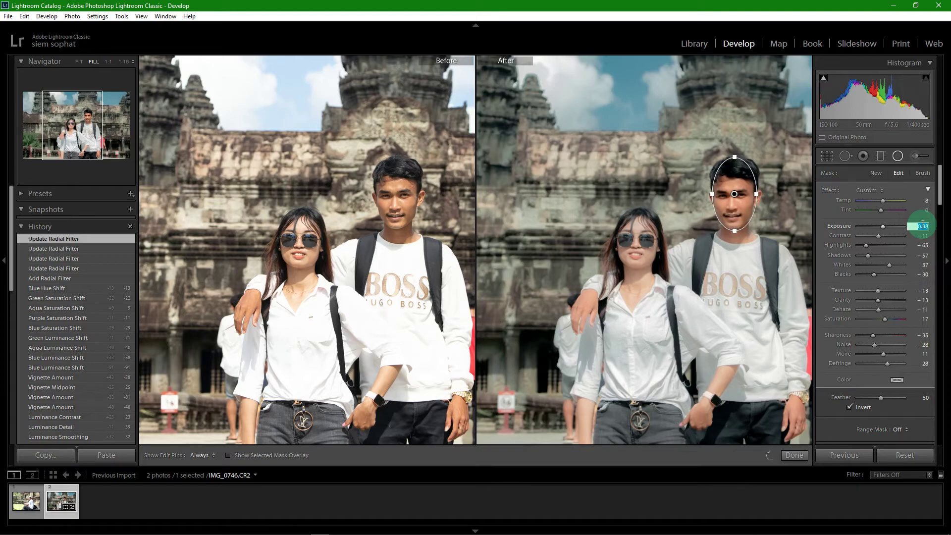
key("Up")
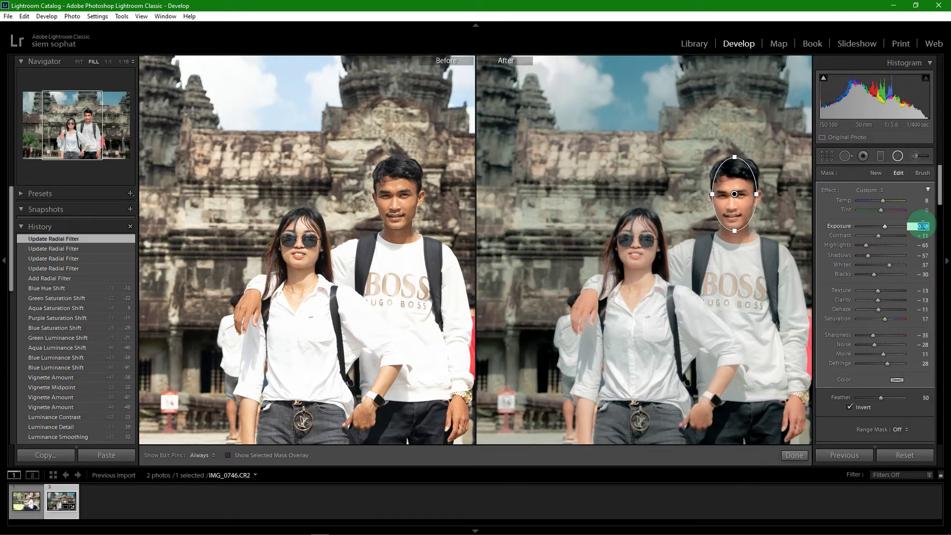
key("Up")
left_click(923, 236)
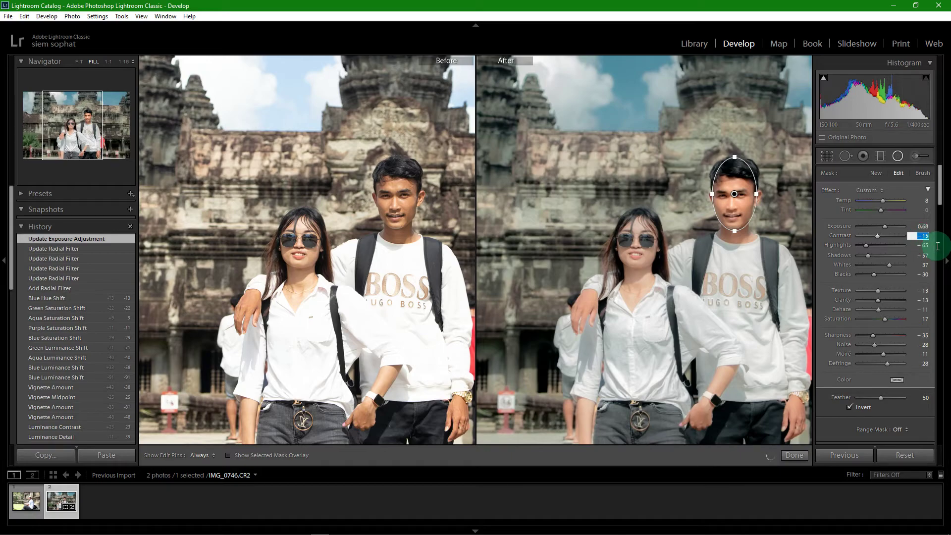
left_click(922, 255)
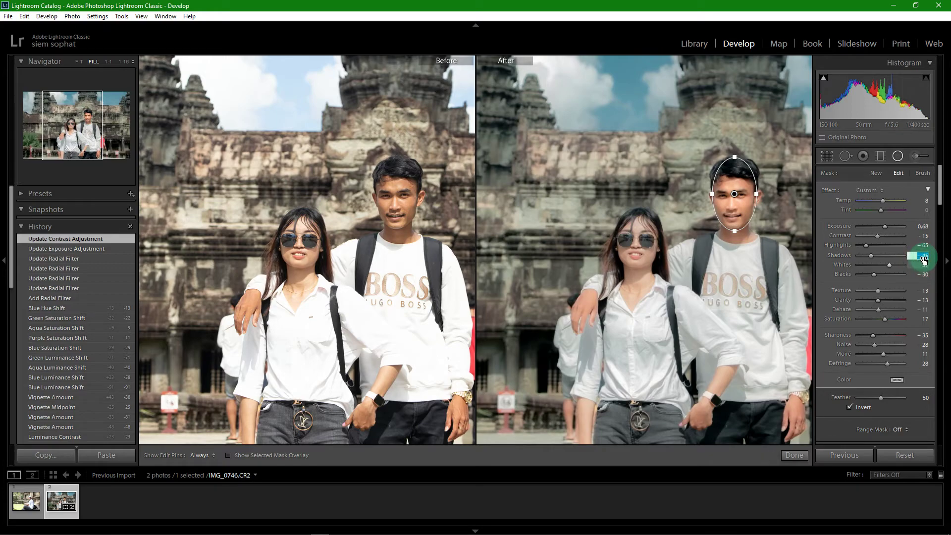
- Set the filter's Shadows −4, Whites −7 and Blacks −4
left_click(926, 266)
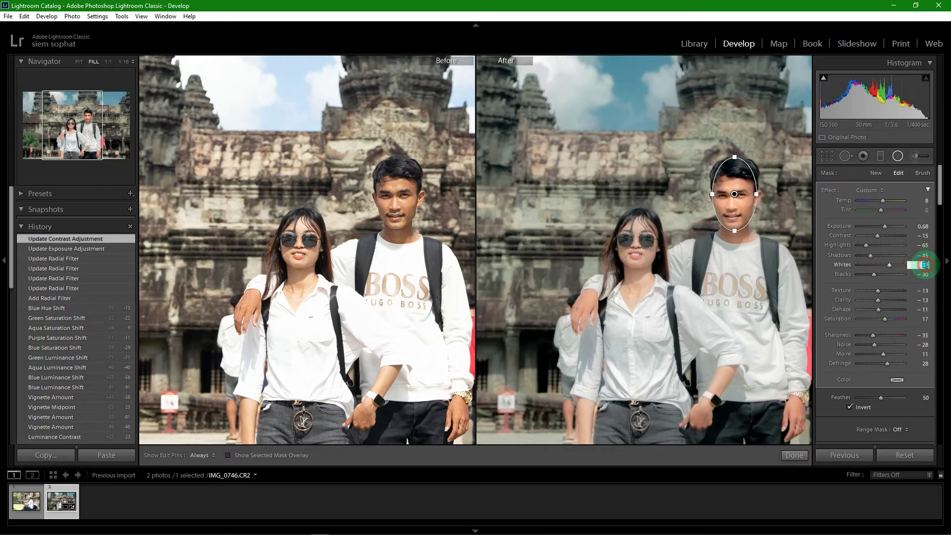
left_click(878, 265)
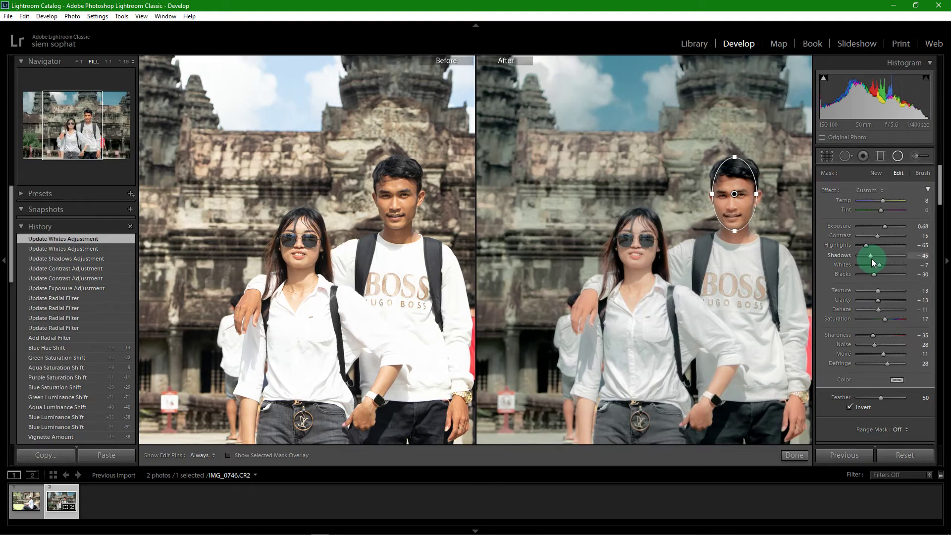
mouse_move(872, 255)
left_mouse_down()
mouse_move(881, 254)
mouse_move(879, 276)
left_mouse_up()
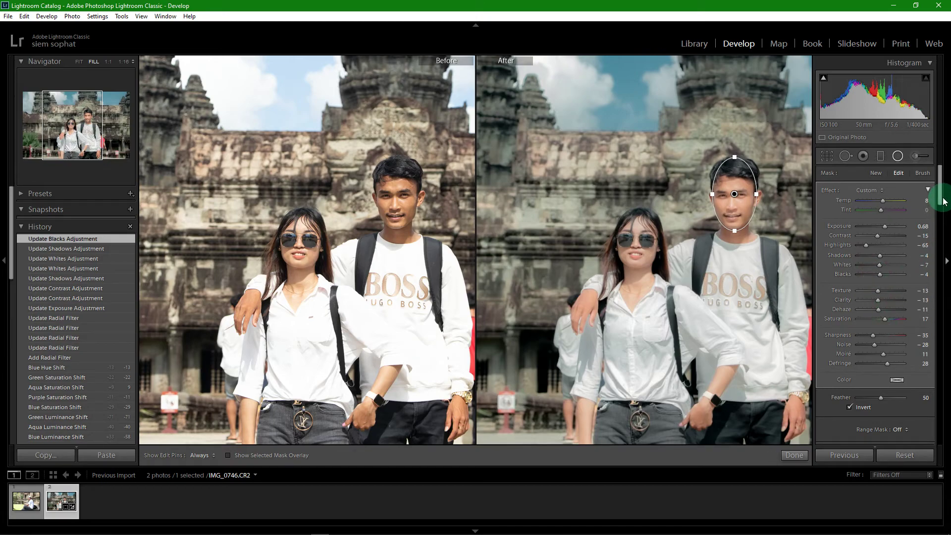
left_click(945, 202)
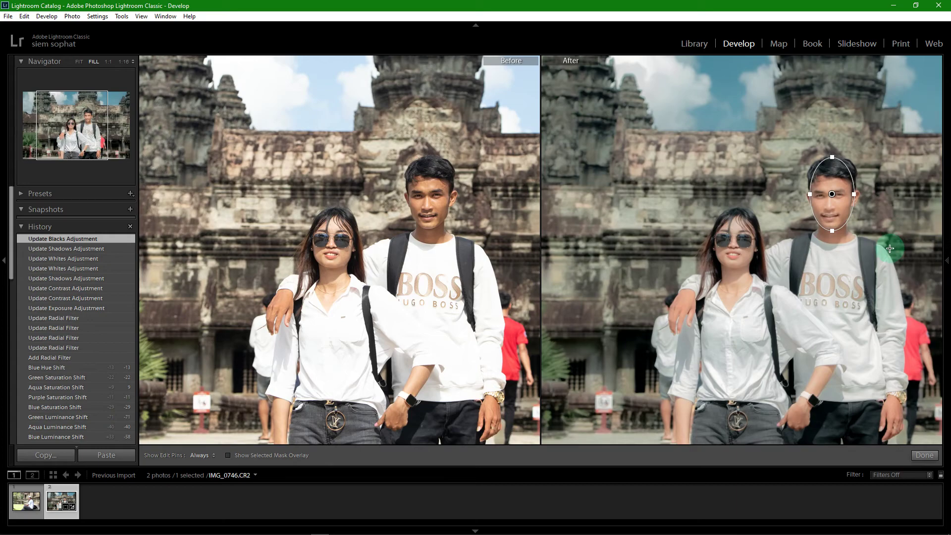
left_click(948, 272)
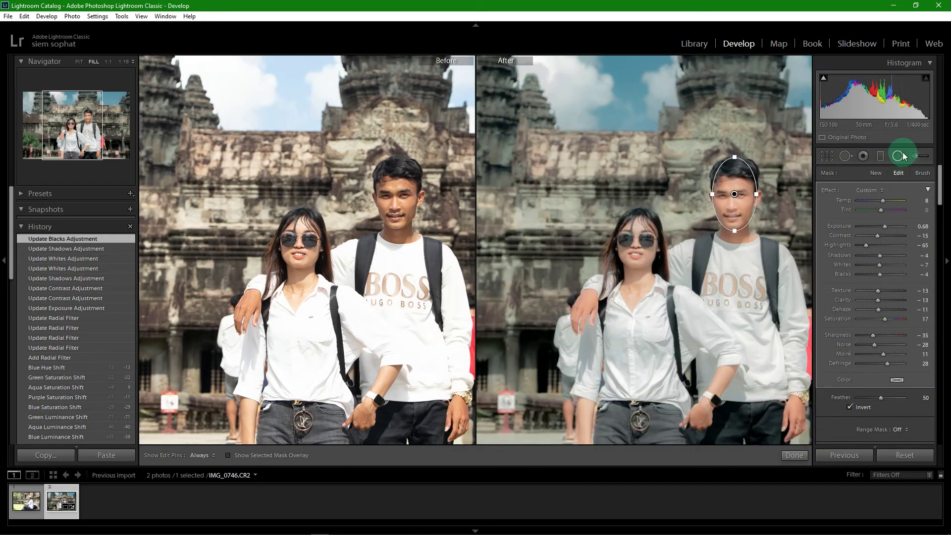
- Close the radial filter and zoom in on the woman's face in the Before/After view
key("shift+m")
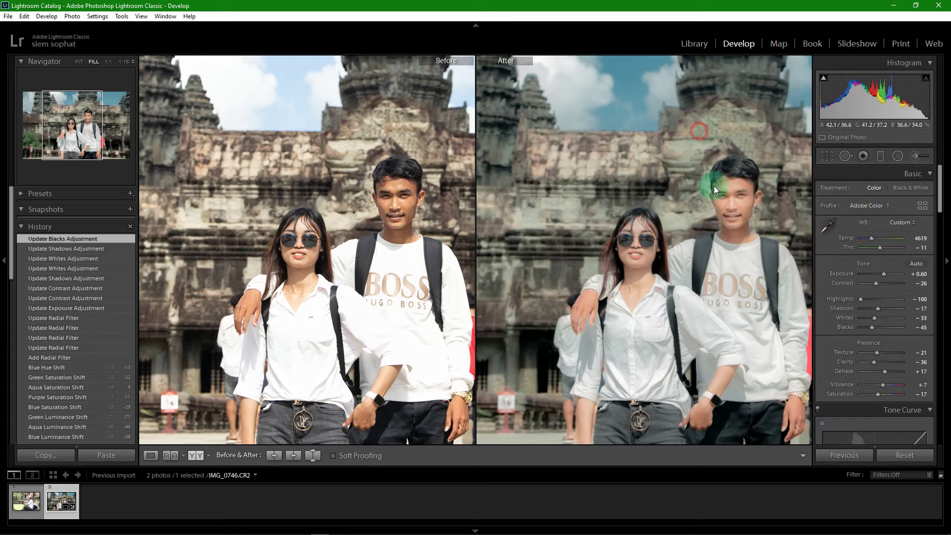
left_click(726, 210)
left_click(735, 203)
left_click(718, 218)
left_click(738, 208)
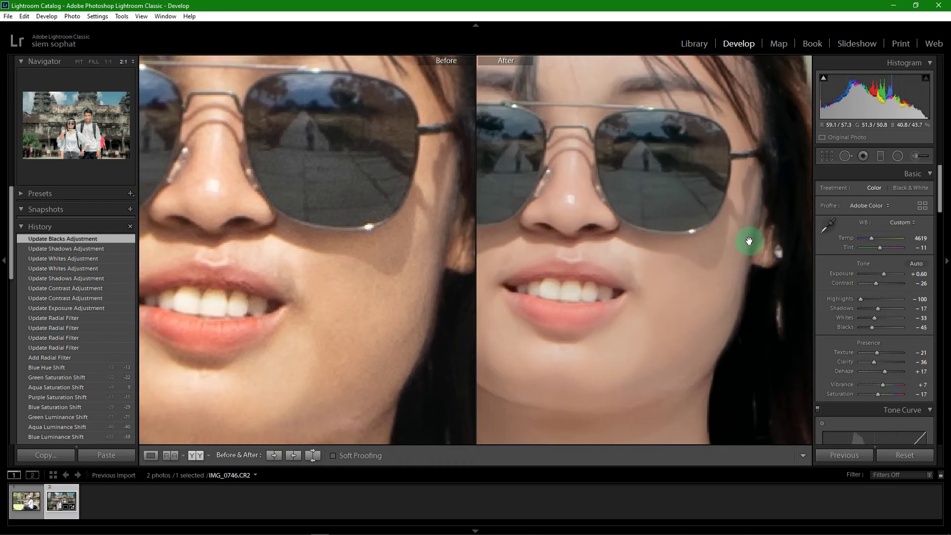
- Pan across the woman's hair and the man's face, then return to the full photo
mouse_move(730, 243)
left_mouse_down()
mouse_move(532, 256)
mouse_move(389, 365)
left_mouse_up()
mouse_move(675, 240)
left_mouse_down()
mouse_move(522, 396)
mouse_move(548, 417)
mouse_move(605, 356)
left_mouse_up()
left_click(605, 357)
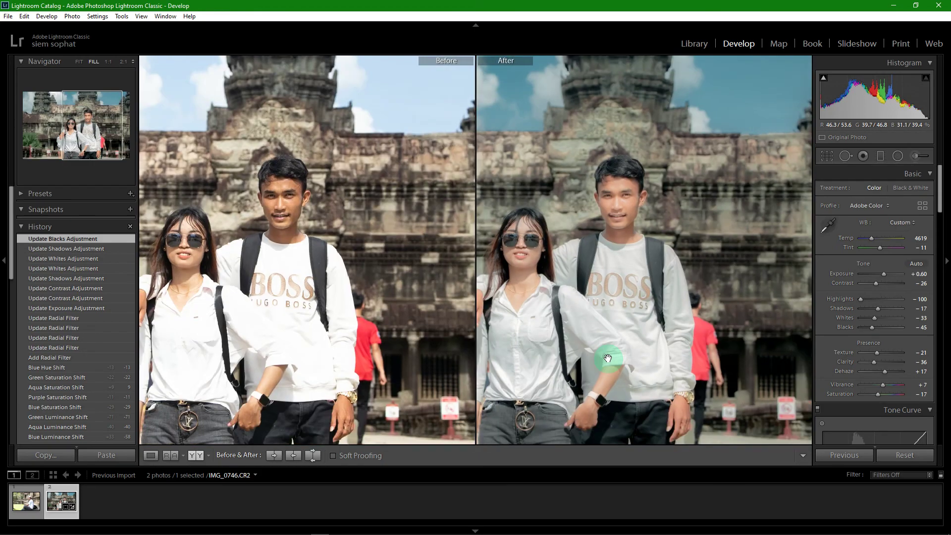
mouse_move(616, 232)
left_mouse_down()
mouse_move(671, 163)
mouse_move(676, 123)
mouse_move(725, 149)
mouse_move(637, 160)
mouse_move(781, 164)
mouse_move(616, 162)
mouse_move(790, 162)
mouse_move(675, 206)
mouse_move(745, 216)
mouse_move(648, 229)
left_mouse_up()
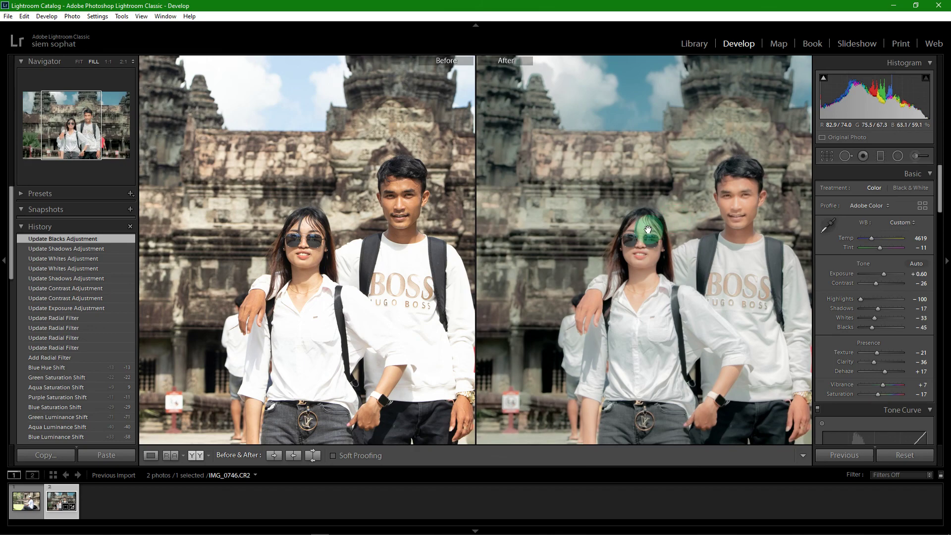